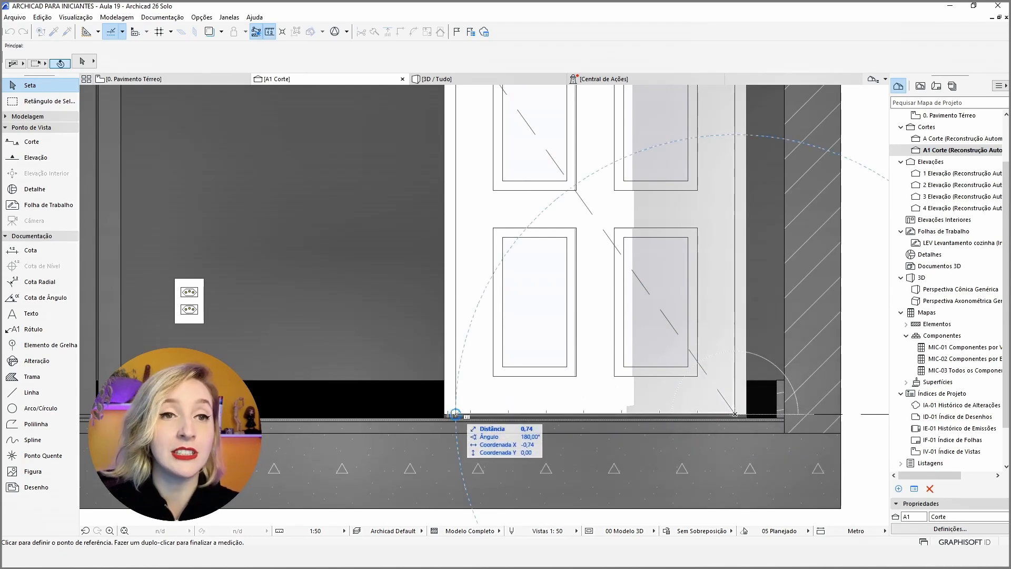
Measure the width and height of the door leaf in the A1 section.
scroll(542, 409, "down", 3)
scroll(632, 164, "up", 4)
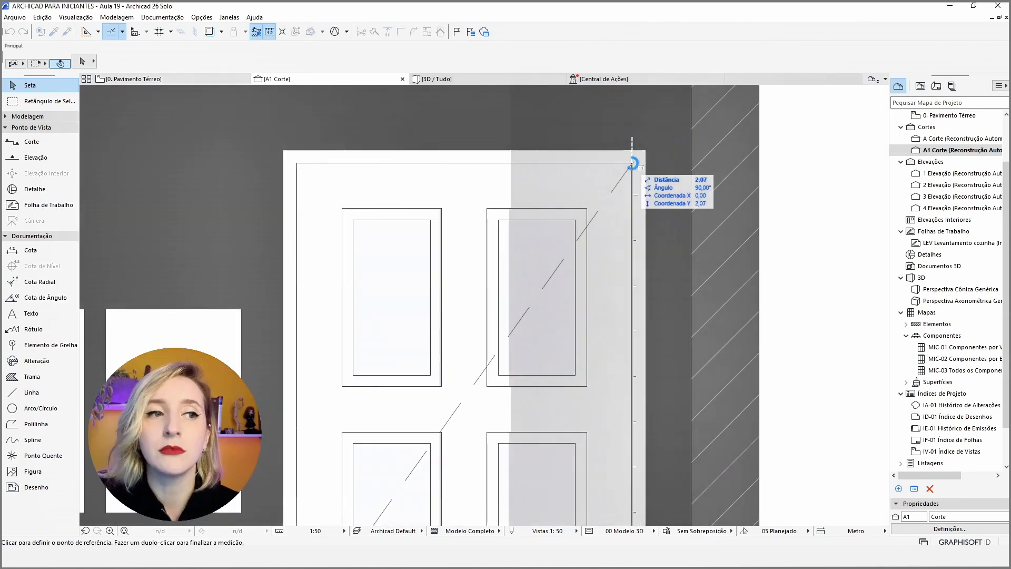
double_click(632, 164)
scroll(632, 163, "down", 5)
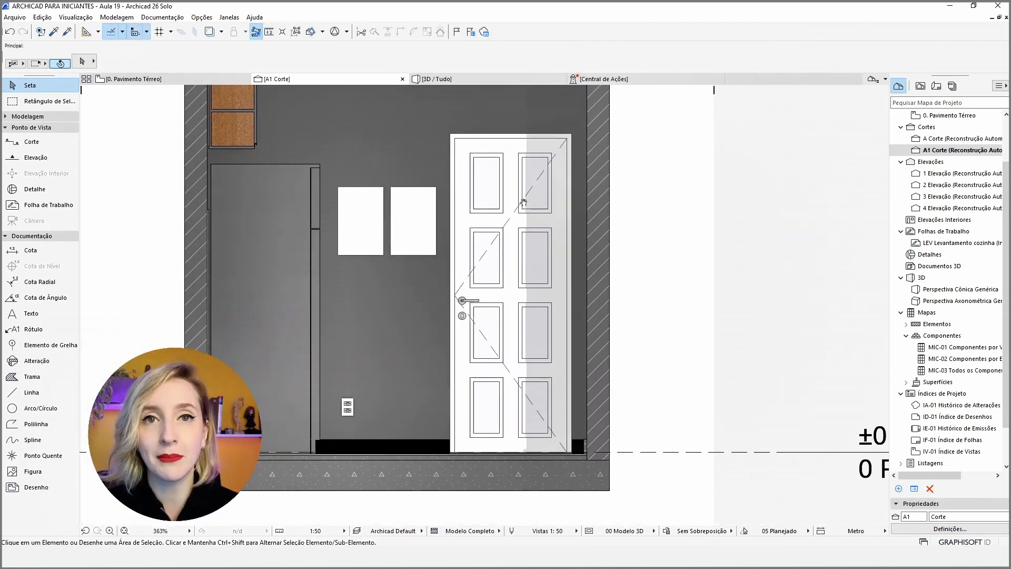
Open the settings of the door in the A1 section and check its nominal sizes under Tamanhos Nominais e Tolerância.
left_click(544, 200)
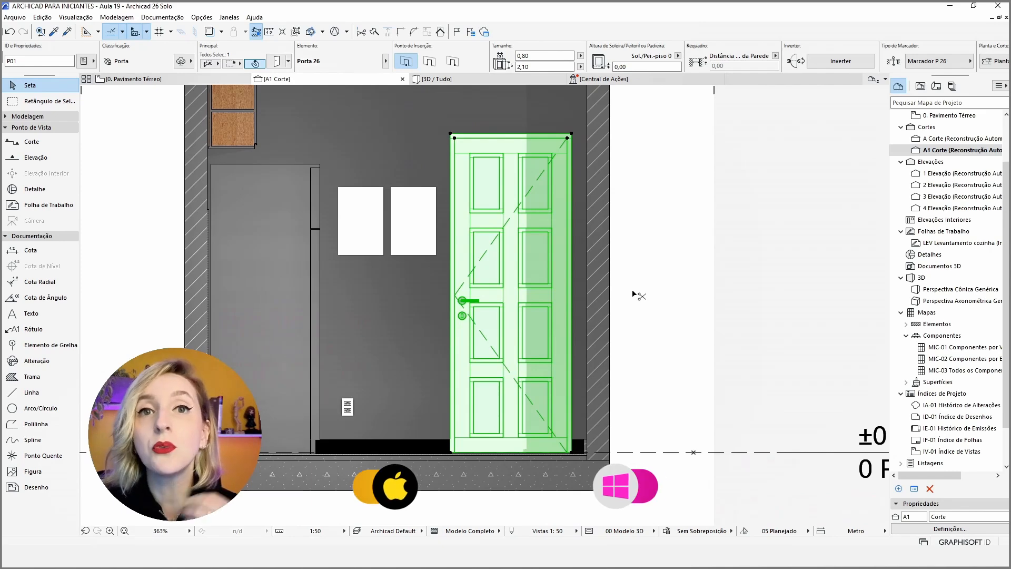
key("ctrl+t")
left_click(461, 249)
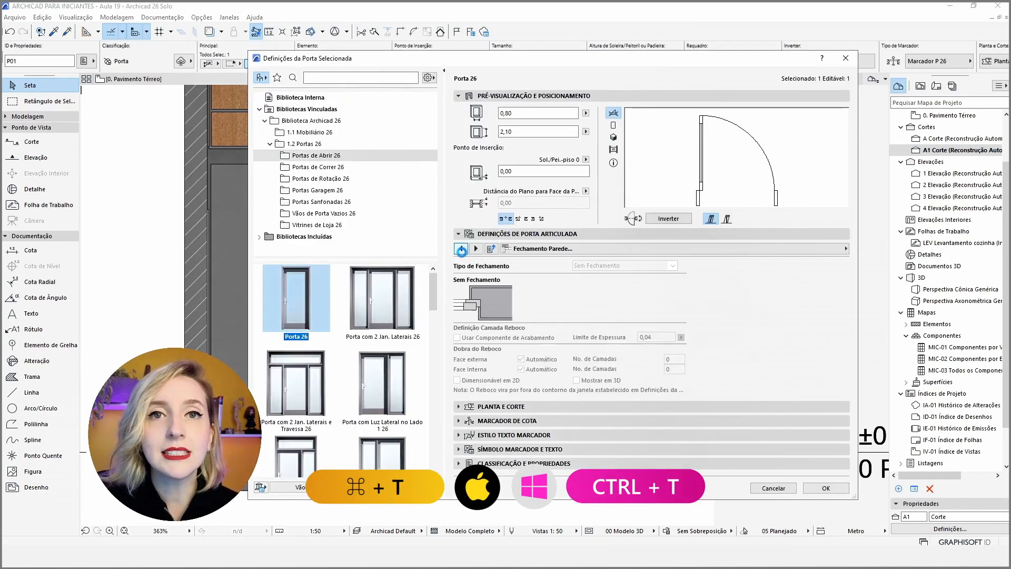
left_click(461, 249)
left_click(462, 249)
left_click(461, 249)
left_click(461, 249)
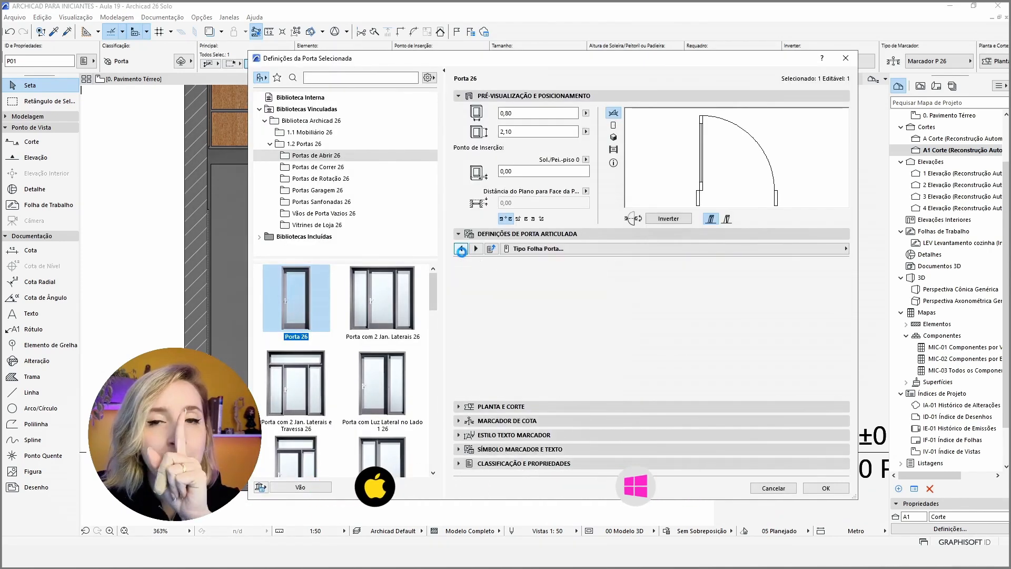
left_click(462, 249)
left_click(462, 249)
left_click(462, 249)
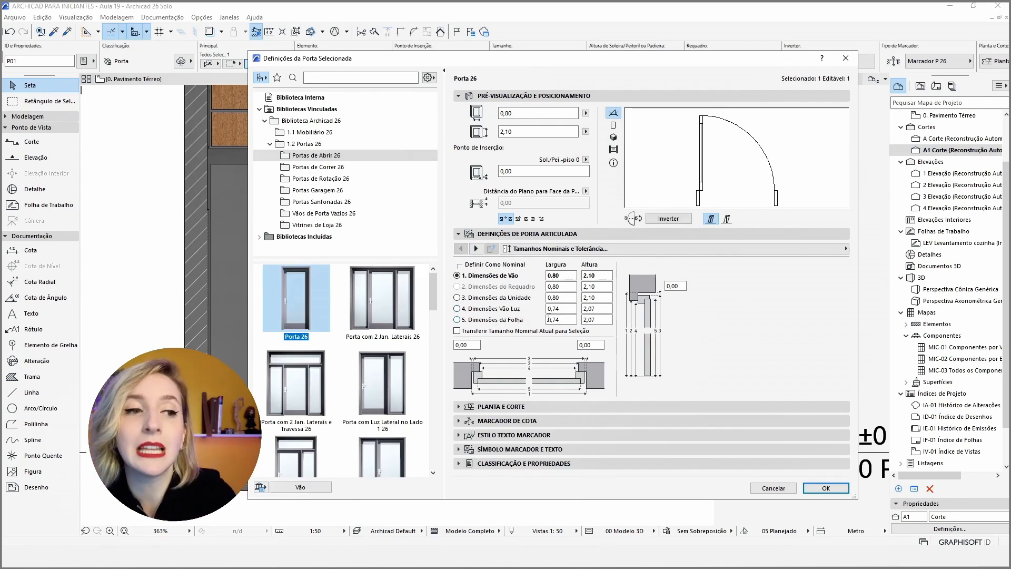
In the Pavimento Térreo plan, draw a rectangular slab of 0,74 × 2,07 m outside the building, below the exterior wall.
key("Tab")
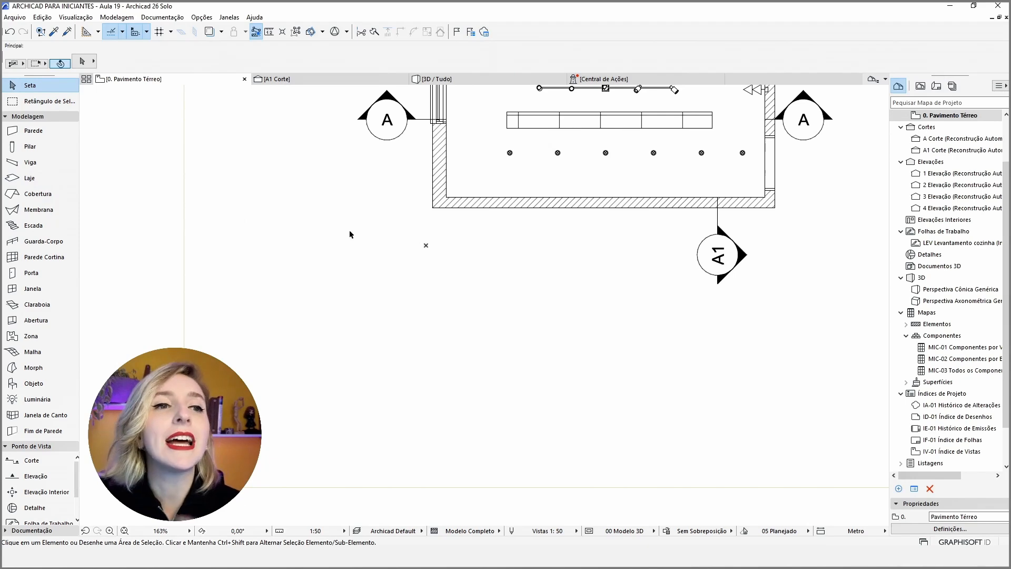
left_click(40, 181)
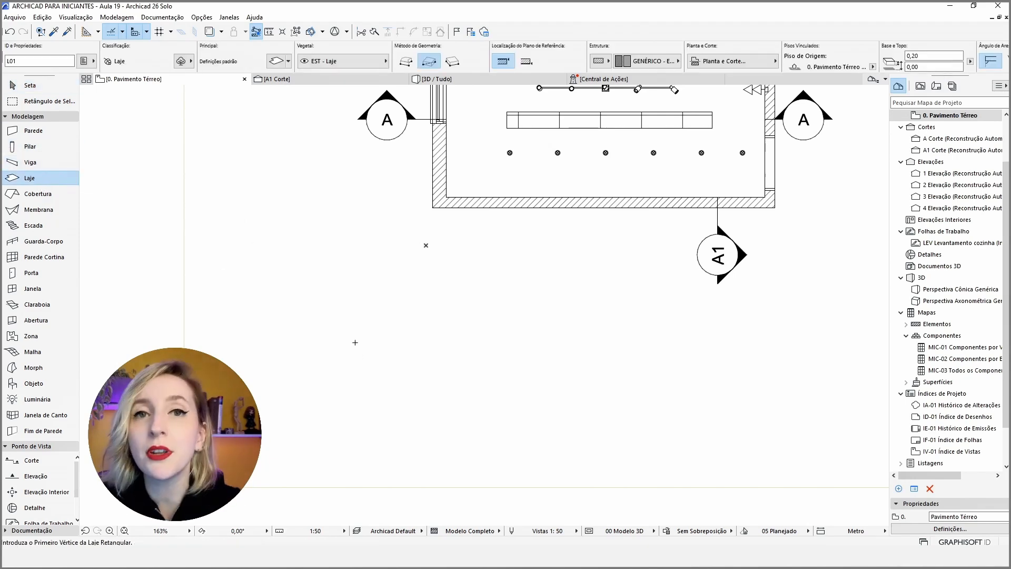
left_click(426, 245)
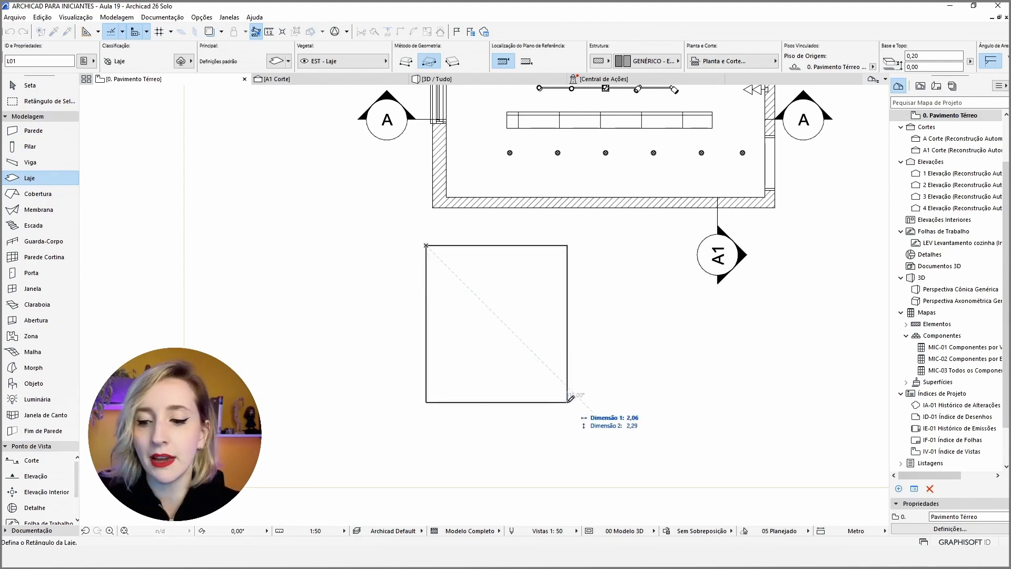
type("0,74")
key("Tab")
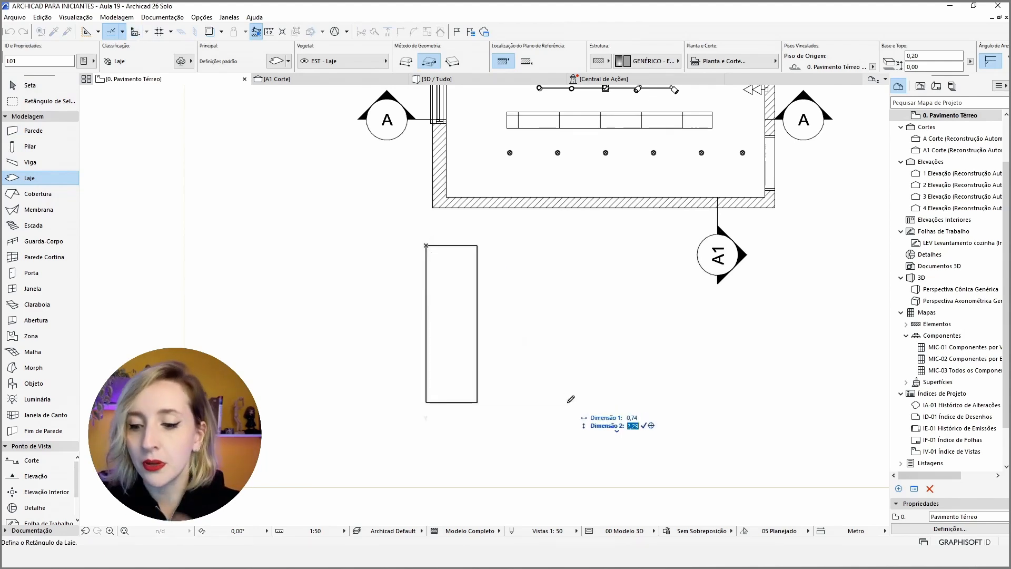
type("7")
key("Return")
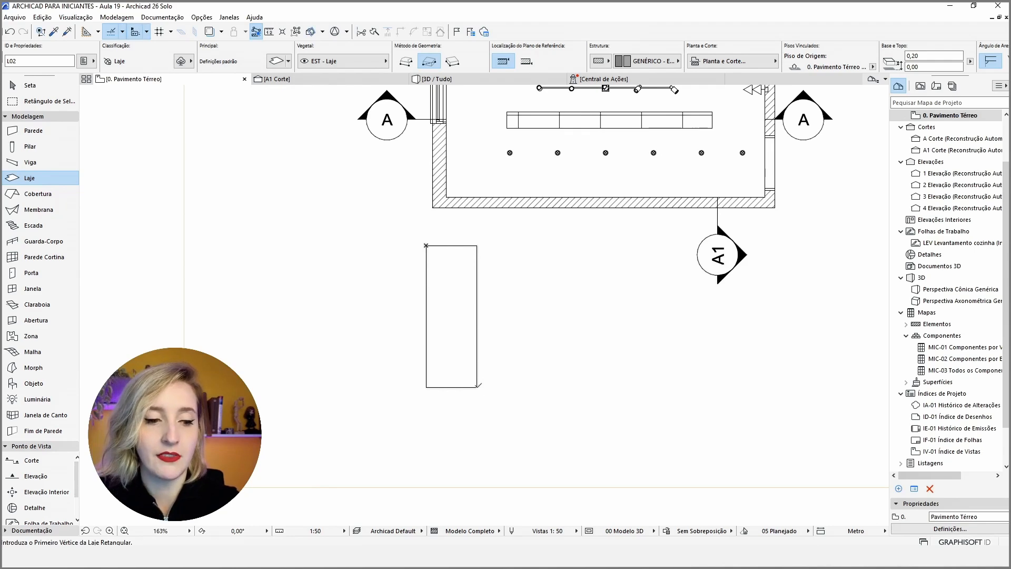
key("Escape")
scroll(365, 314, "up", 1)
scroll(400, 310, "up", 3)
left_click(543, 258)
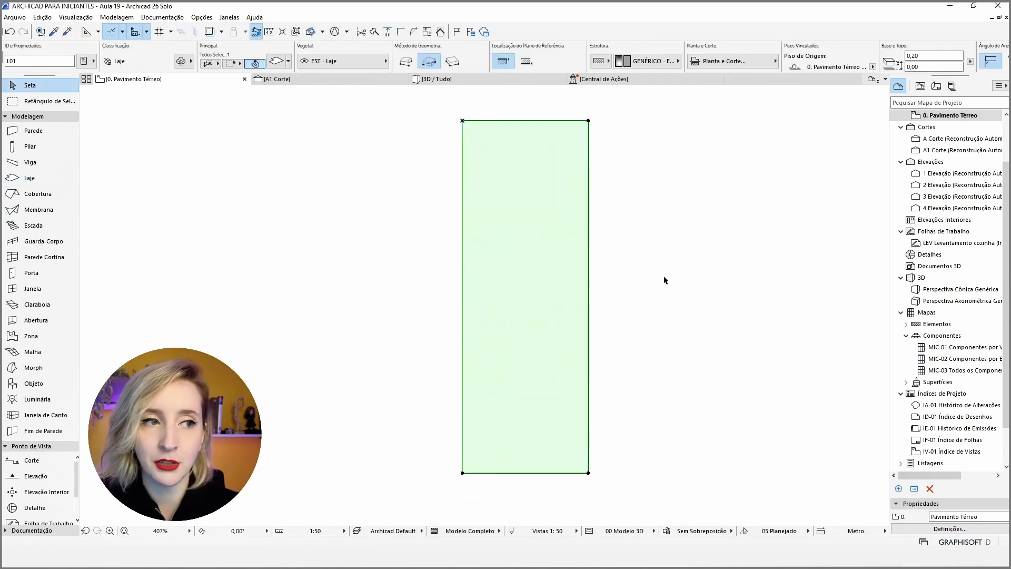
left_click(621, 283)
left_click(523, 280)
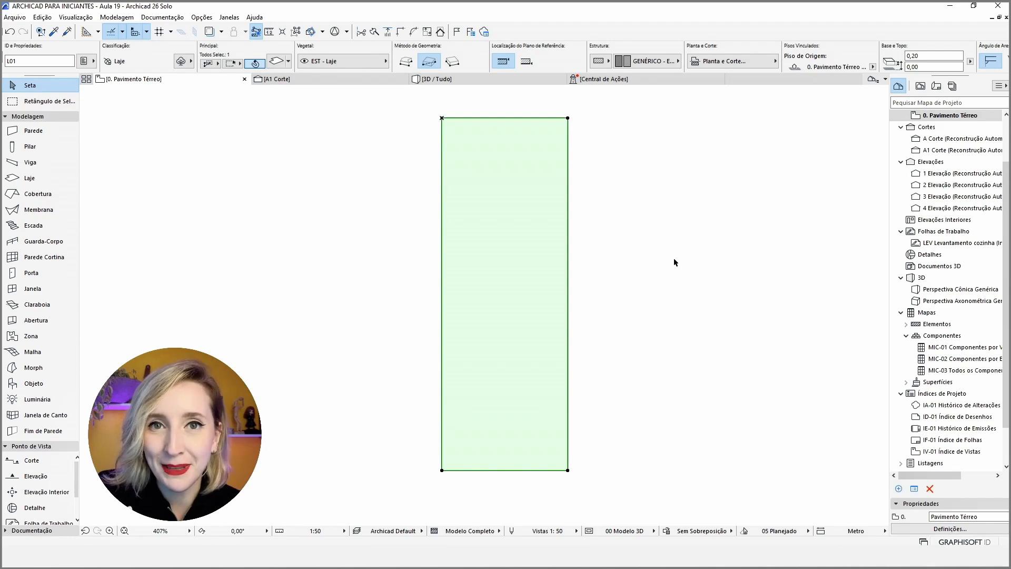
middle_click_drag(557, 251, 548, 251)
key("Escape")
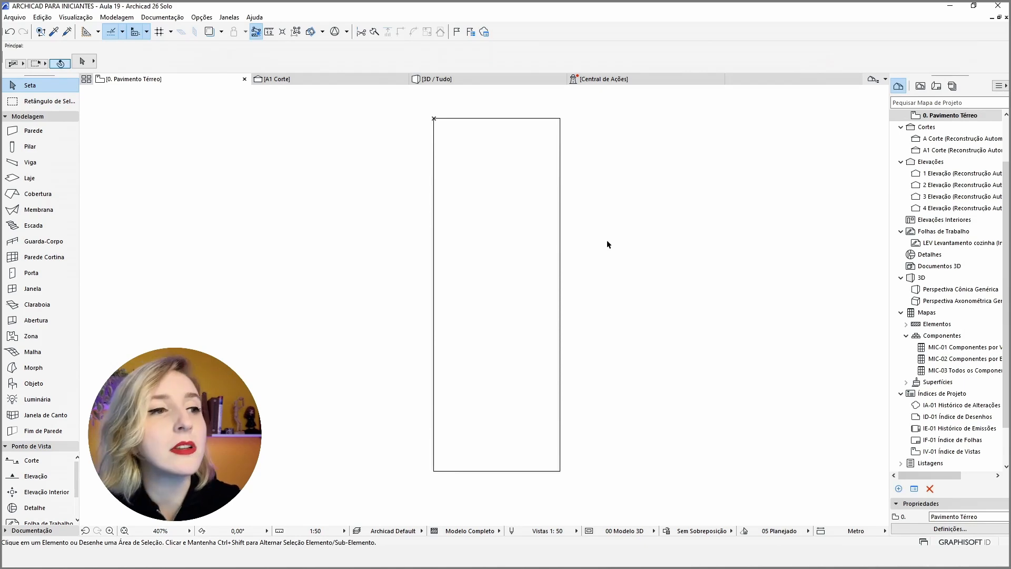
key("ctrl+a")
key("Escape")
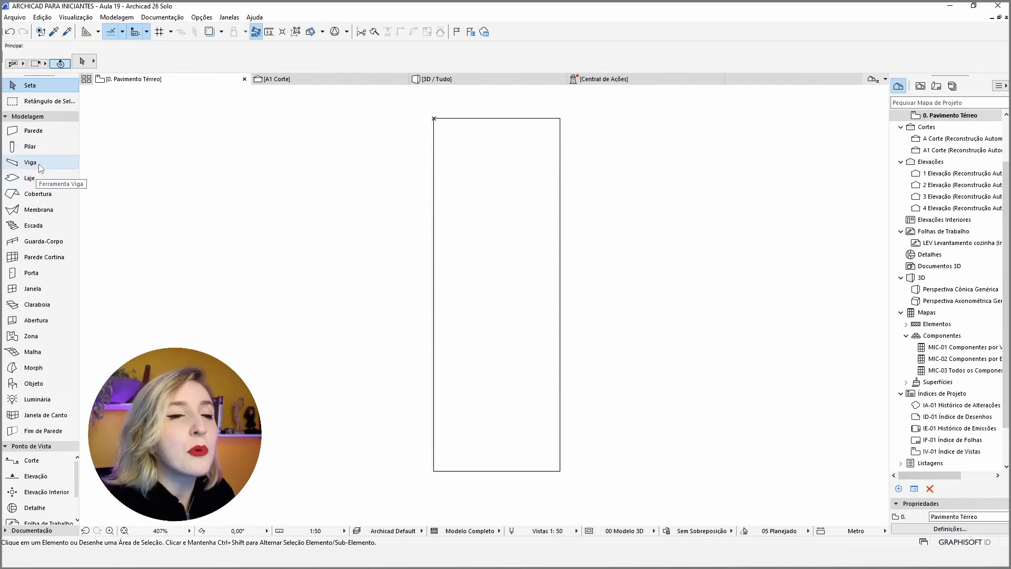
left_click(469, 189)
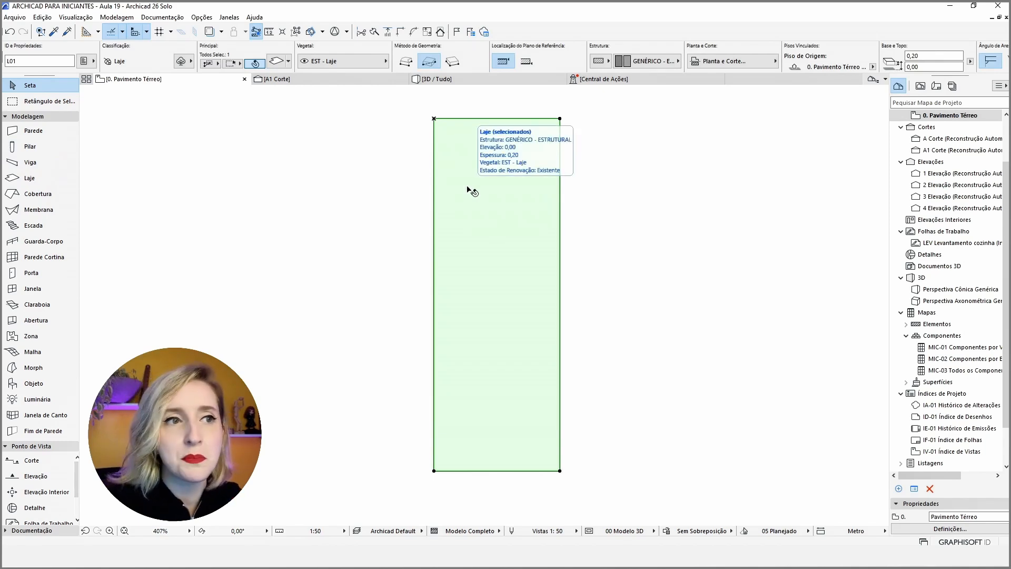
left_click(653, 64)
left_click(654, 66)
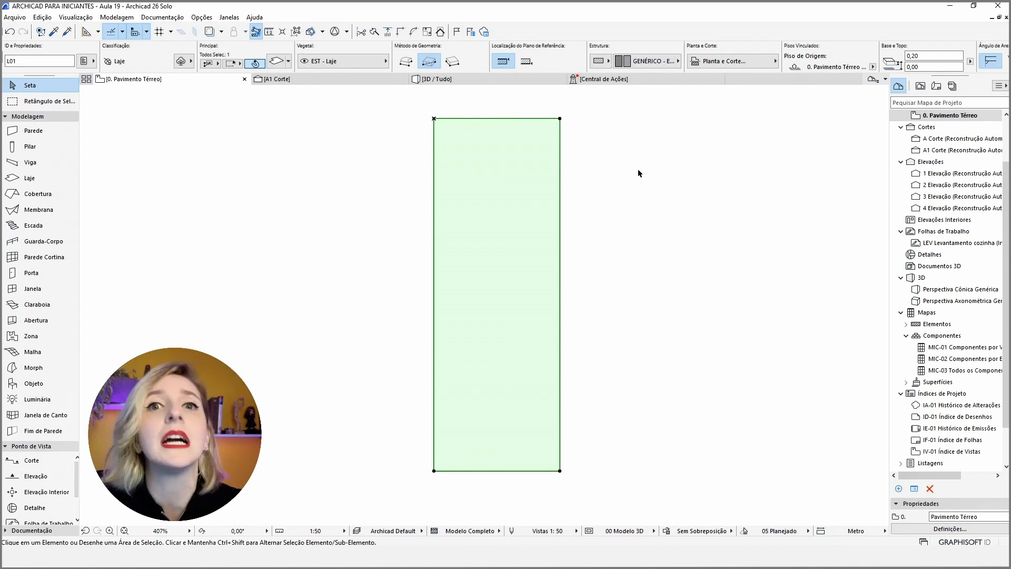
left_click(633, 192)
Load the Viga Retangular Genérica - Default beam favorite and set its building material to Alumínio.
left_click(45, 163)
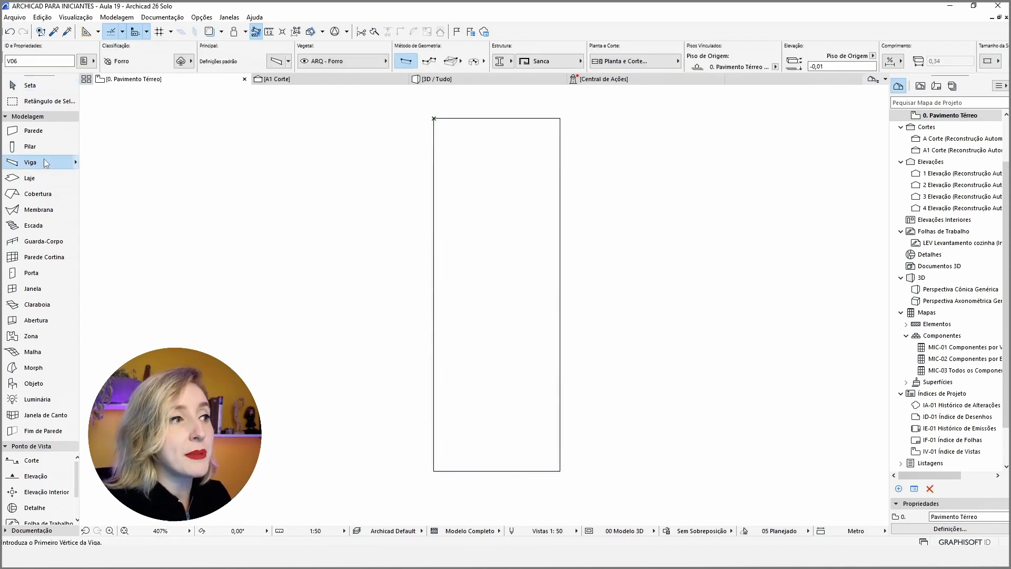
left_click(76, 162)
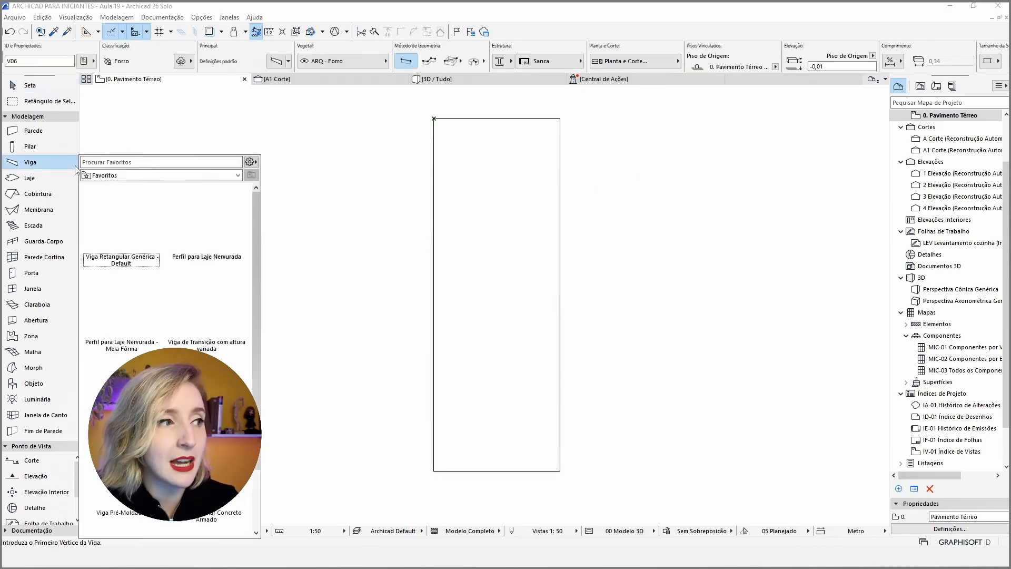
double_click(124, 218)
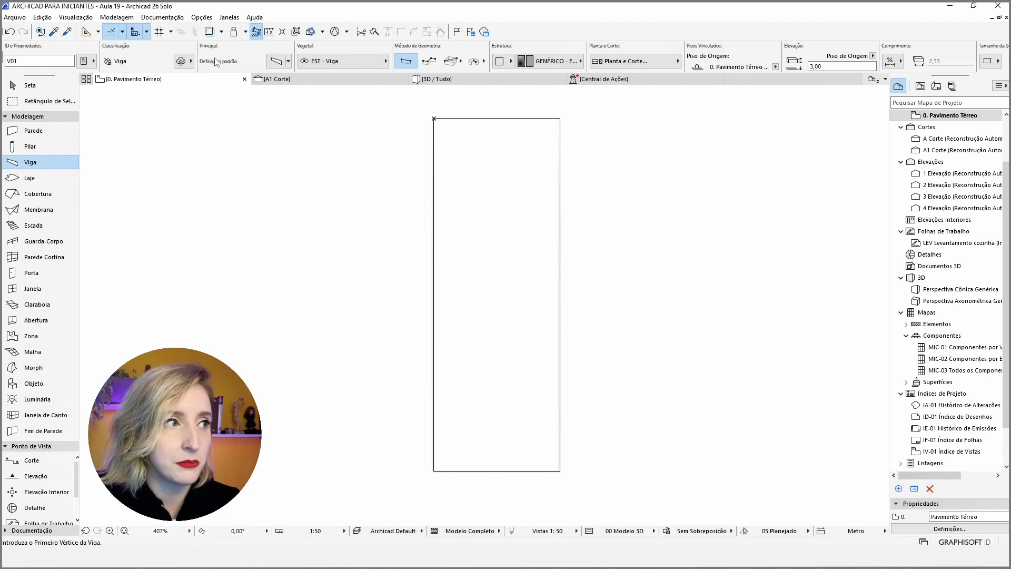
left_click(548, 62)
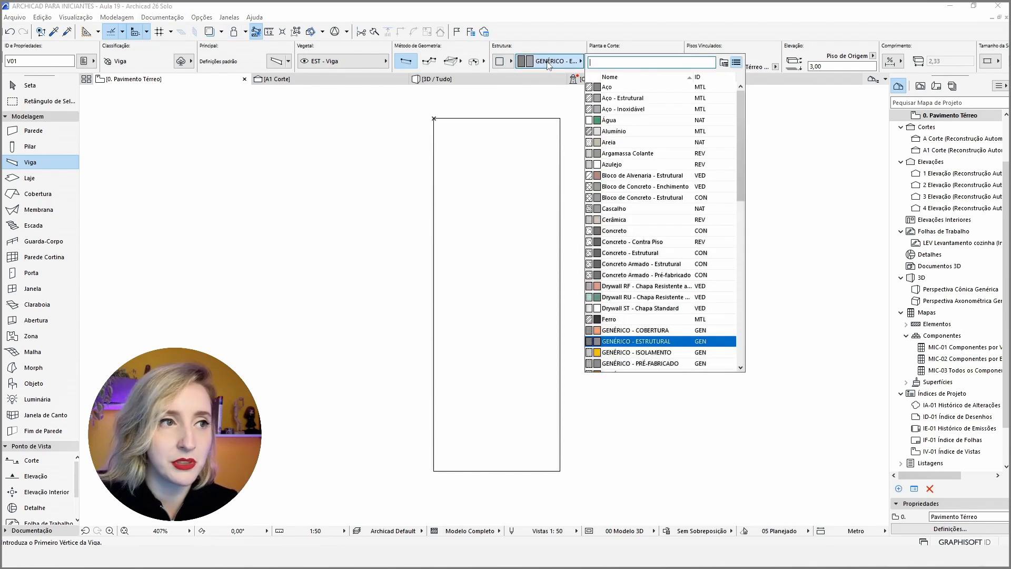
type("alu")
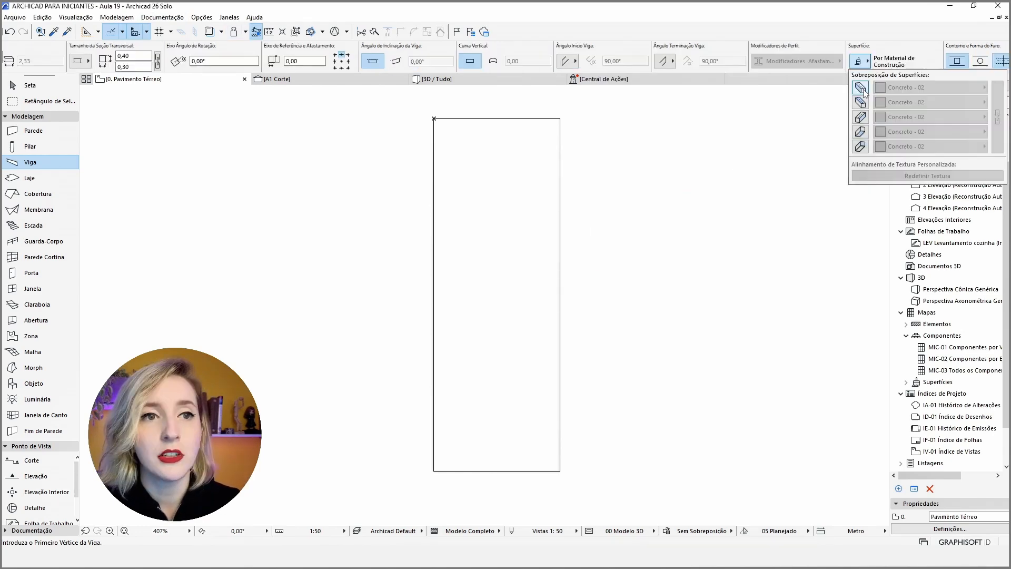
Enable the surface override on all five faces of the beam and open the linked surface choice.
left_click(860, 89)
left_click(861, 102)
left_click(860, 117)
left_click(861, 131)
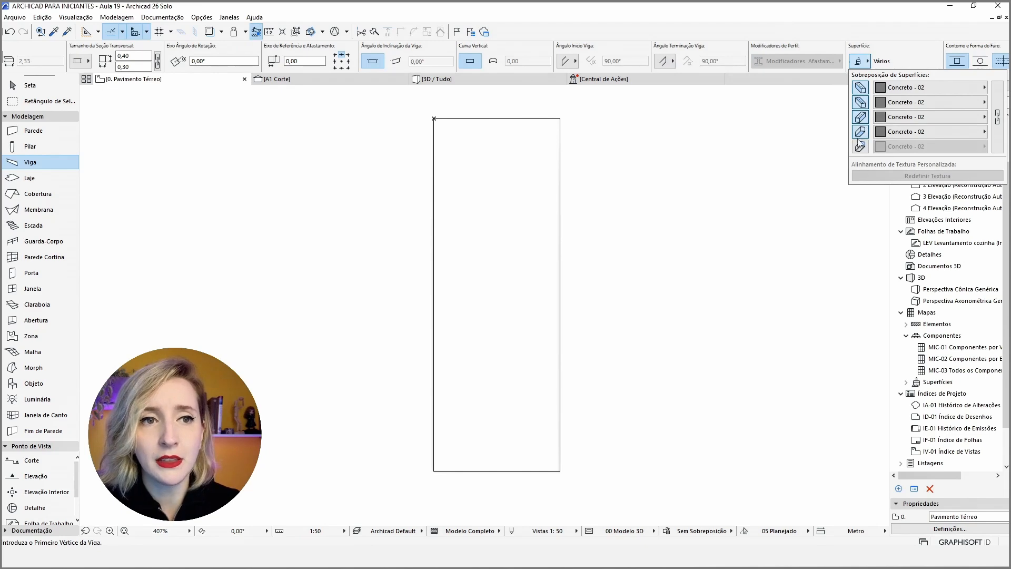
left_click(861, 147)
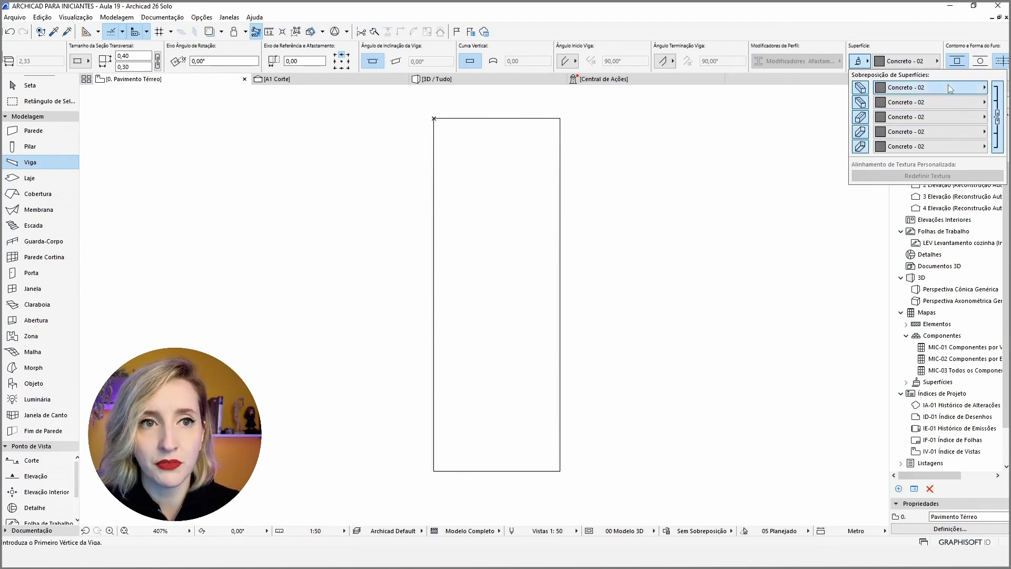
left_click(951, 87)
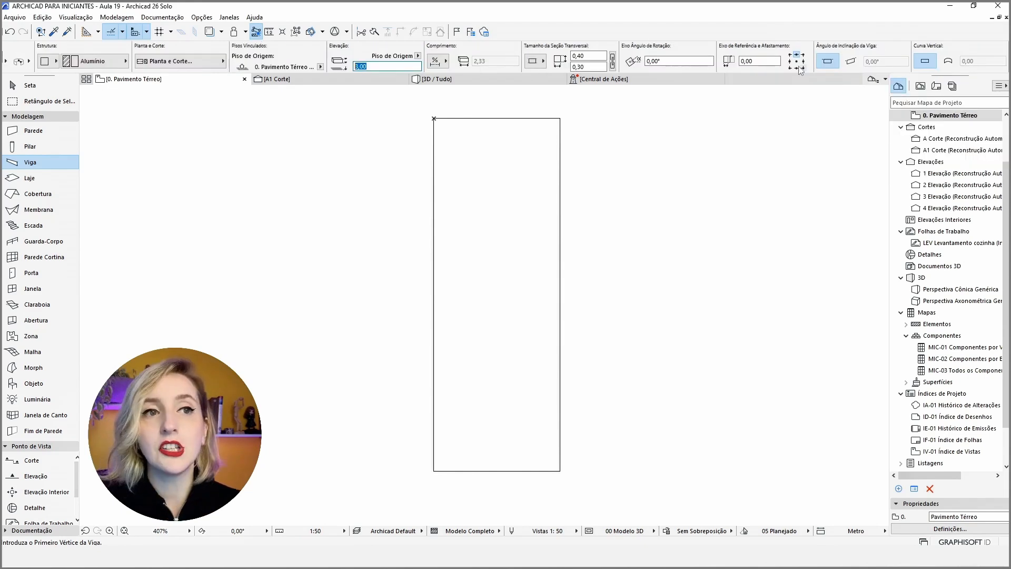
Set the beam's elevation to 0,00 with a centred reference axis and a linked 0,05 × 0,05 m cross-section.
left_click(796, 62)
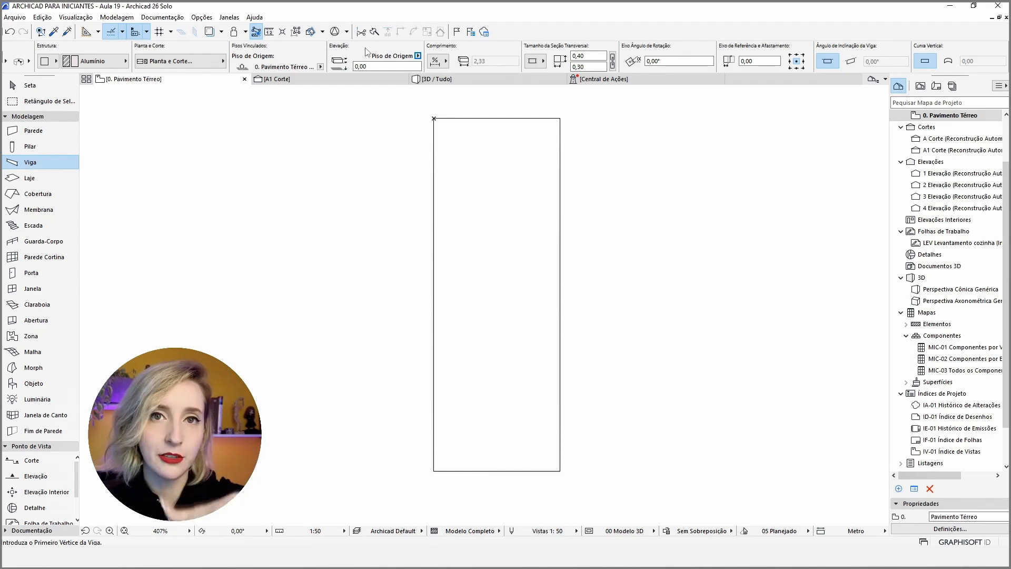
left_click(612, 61)
left_click_drag(596, 56, 486, 64)
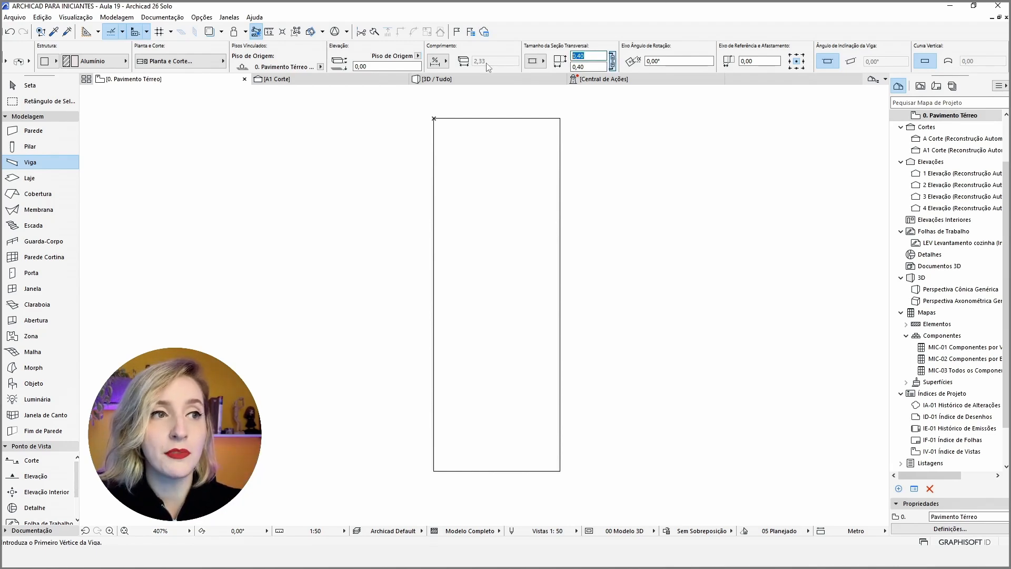
type(",05")
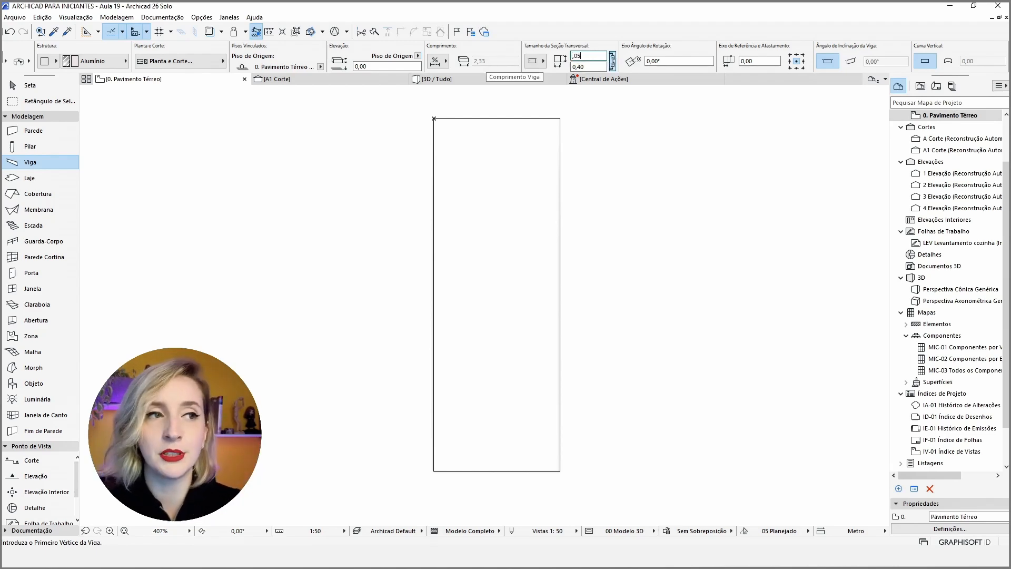
key("Tab")
Create beams along all four edges of the slab with the Magic Wand.
middle_click_drag(685, 129, 693, 124)
middle_click_drag(591, 140, 591, 144)
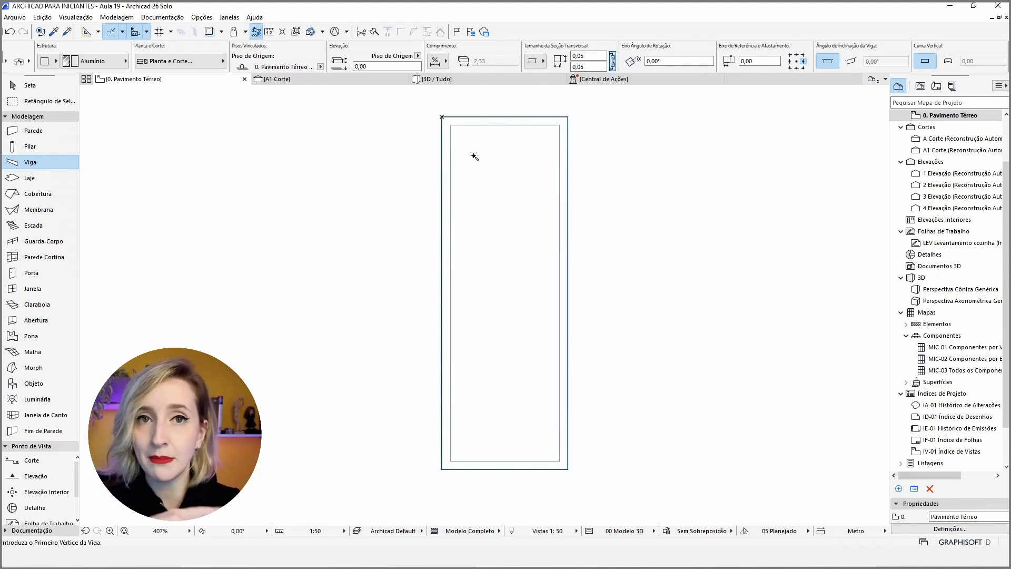
left_click(474, 156)
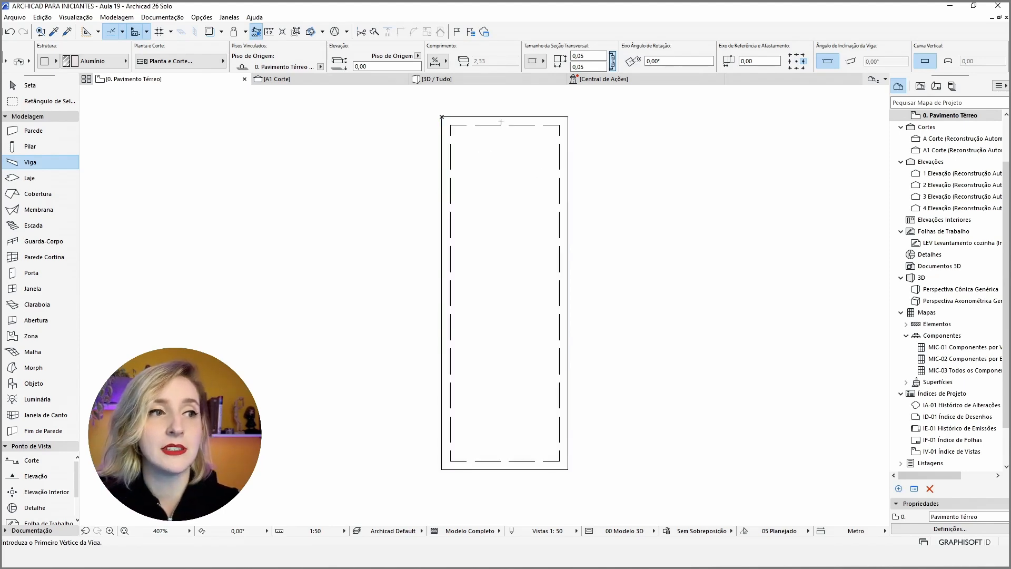
key("Escape")
Select the four frame beams and set their linked cross-section height and width to 0,03 m.
left_click(503, 125)
left_click(655, 174)
left_click(560, 131)
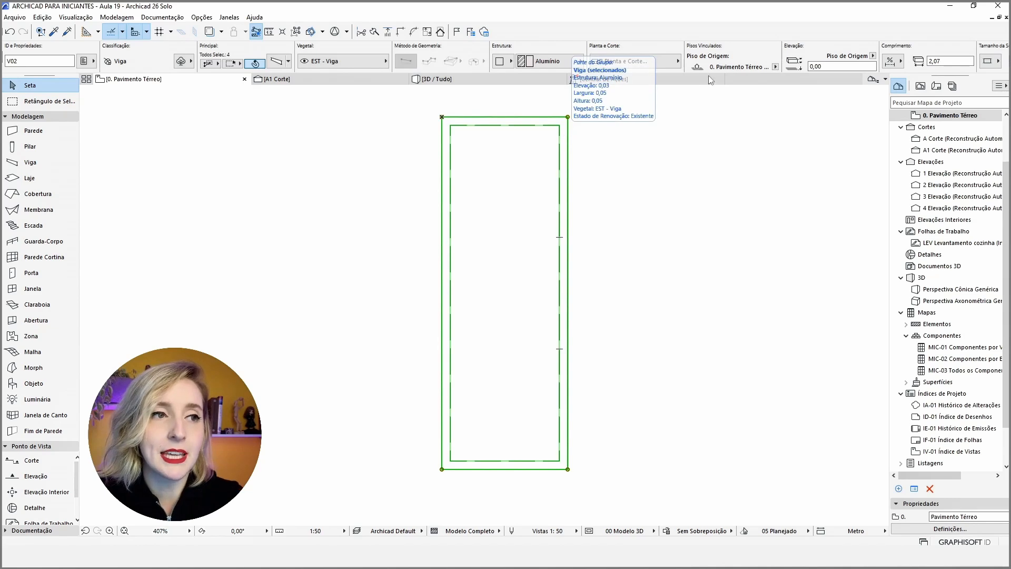
scroll(758, 62, "down", 3)
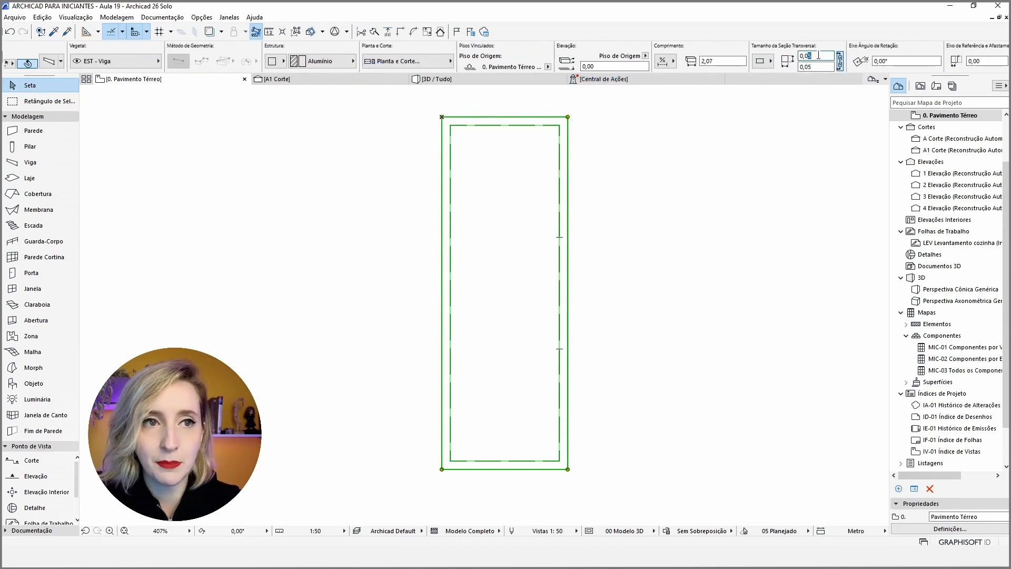
type("3")
key("Return")
left_click(634, 291)
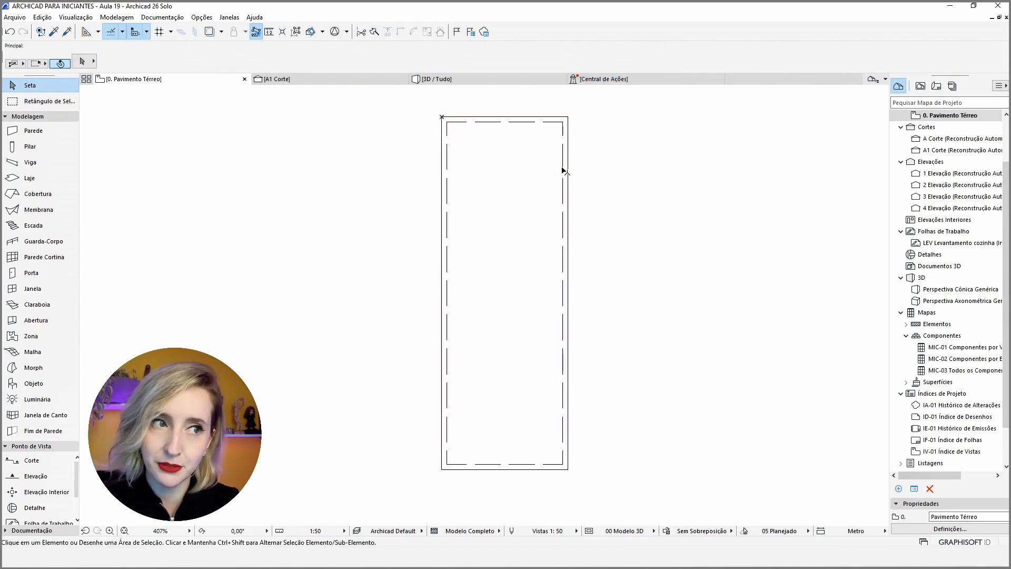
Pick up the settings of the frame beam along the leaf's long edge and switch to the chained beam geometry method.
left_click(564, 159, "alt")
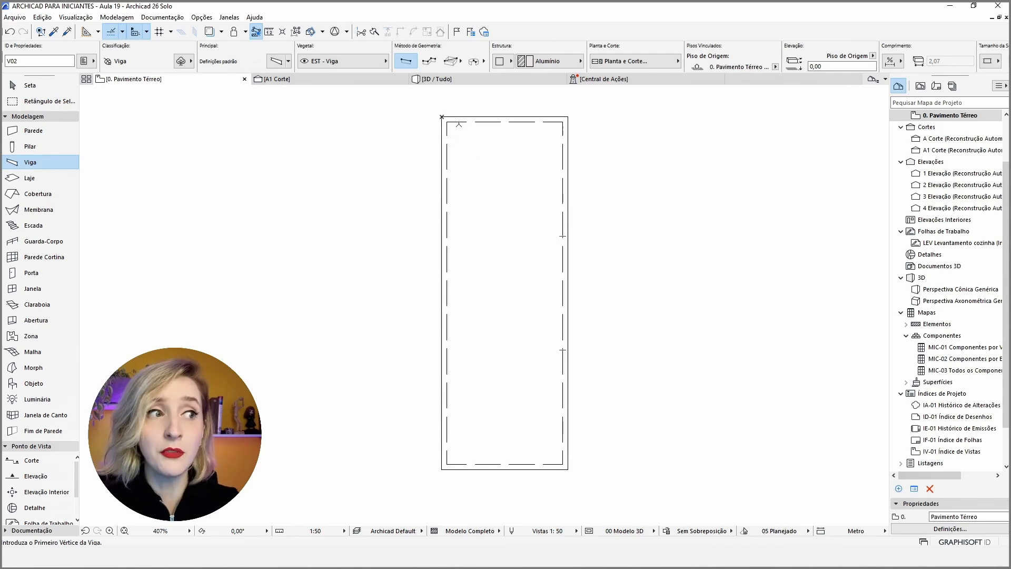
left_click(429, 60)
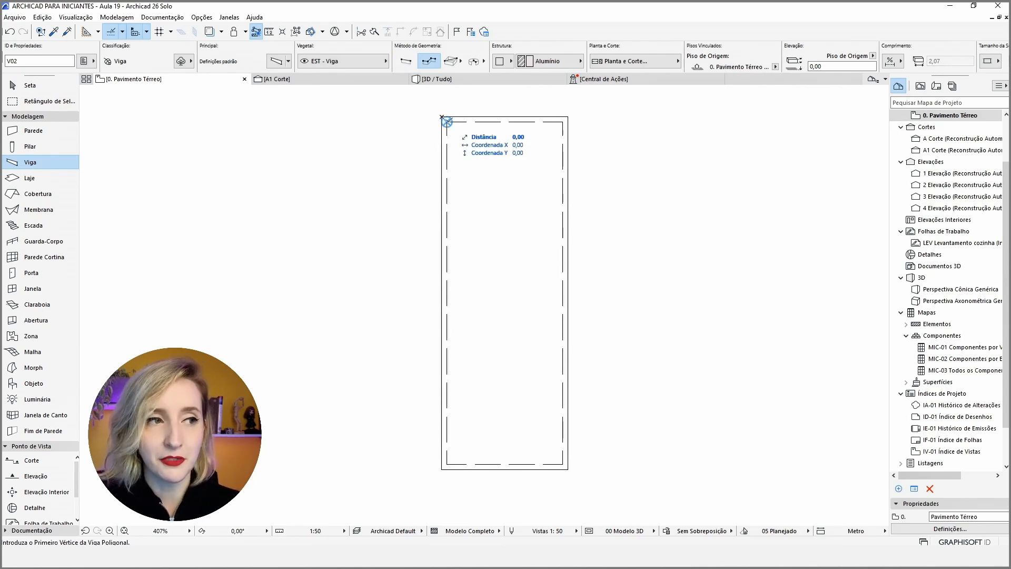
left_click(447, 122)
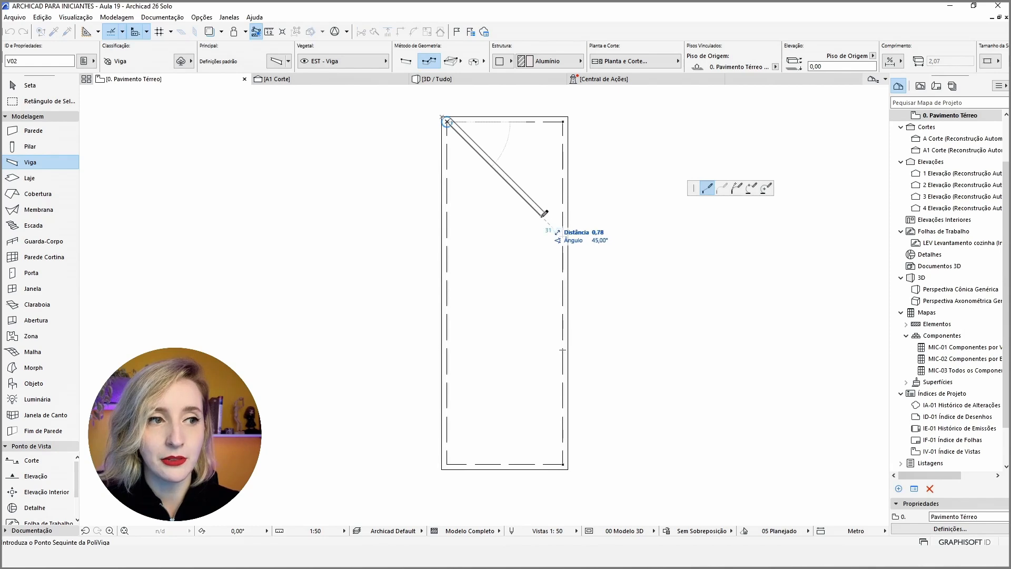
key("Escape")
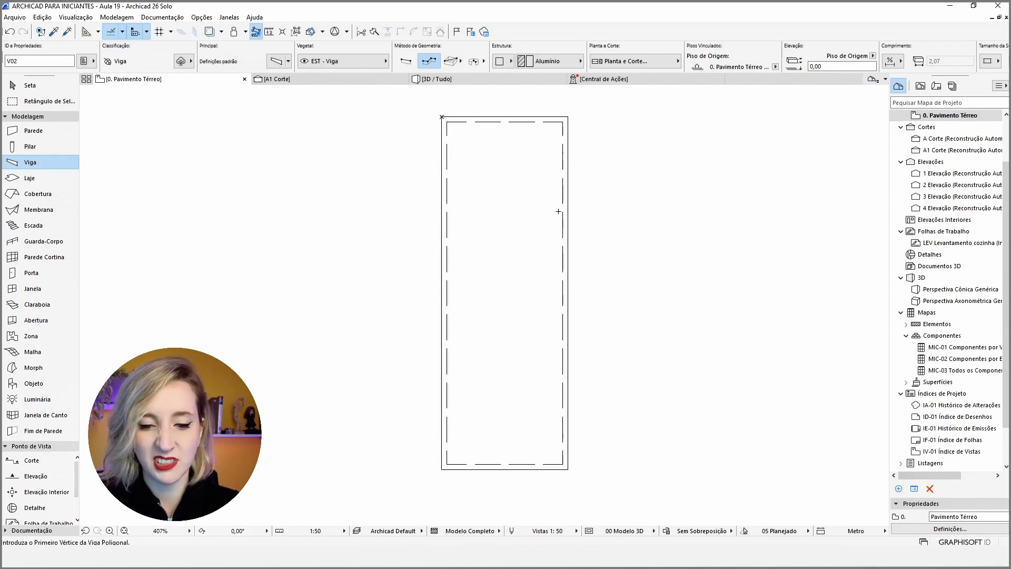
Place guide lines on both long edges of the leaf, plus guides about 0,15 m inside the two sides and the top edge.
key("l")
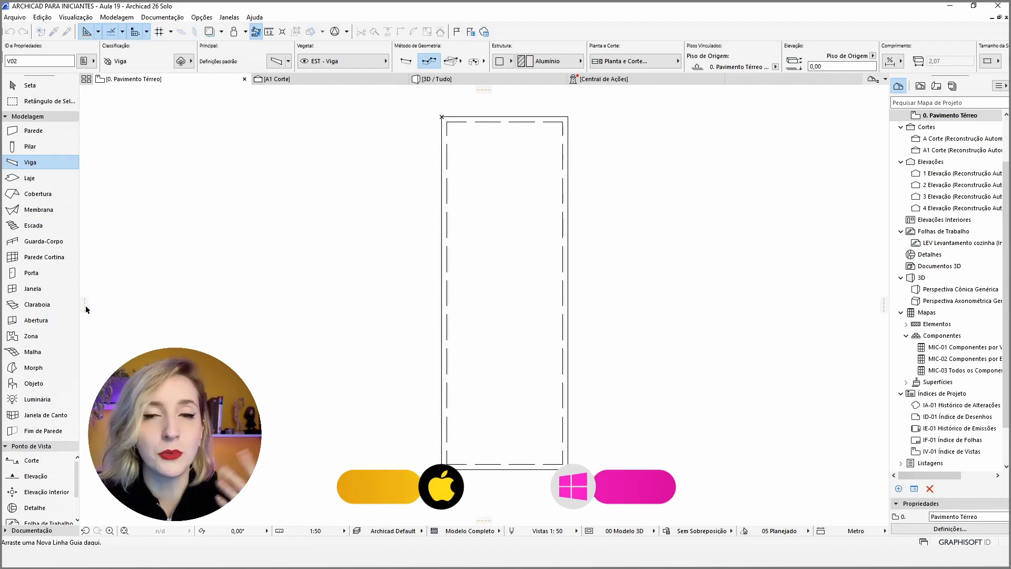
left_click_drag(85, 305, 443, 263)
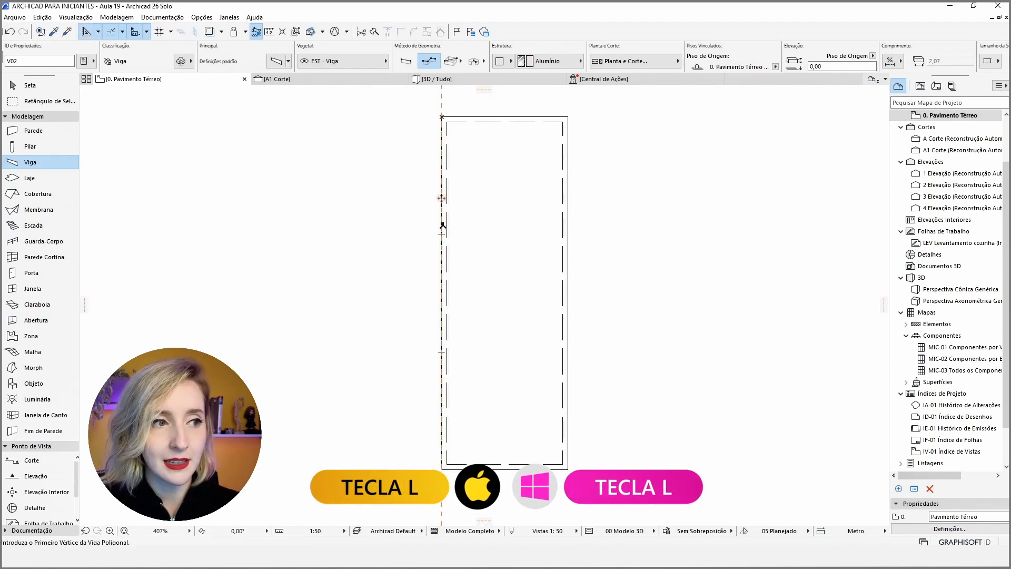
left_click_drag(442, 198, 468, 198)
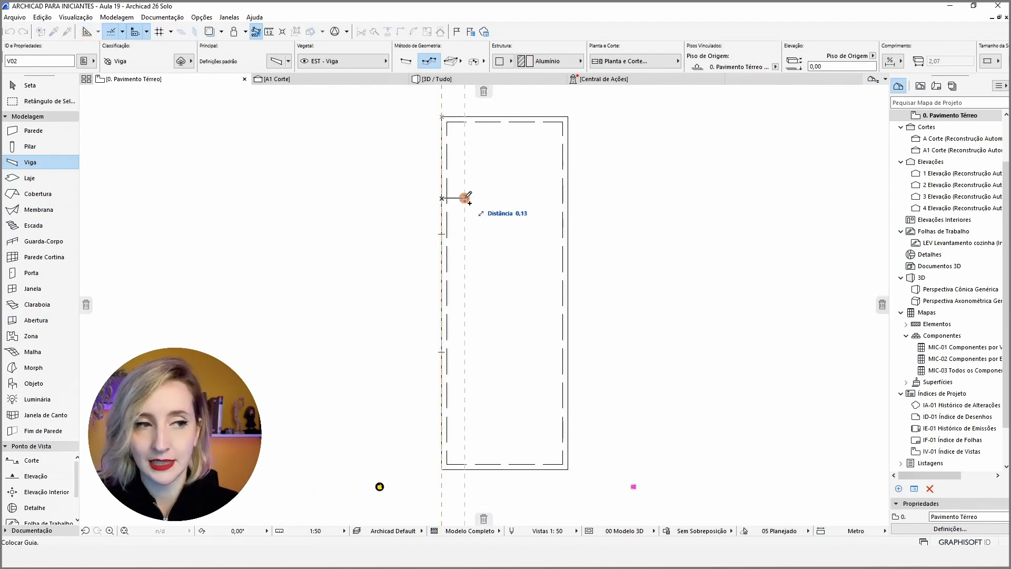
type(",1")
key("Return")
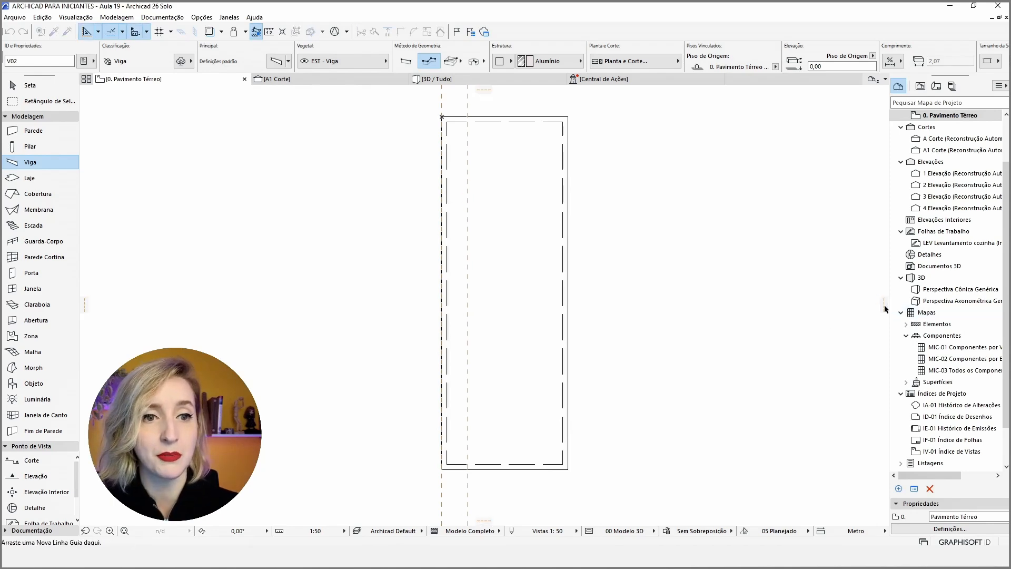
left_click_drag(885, 309, 533, 293)
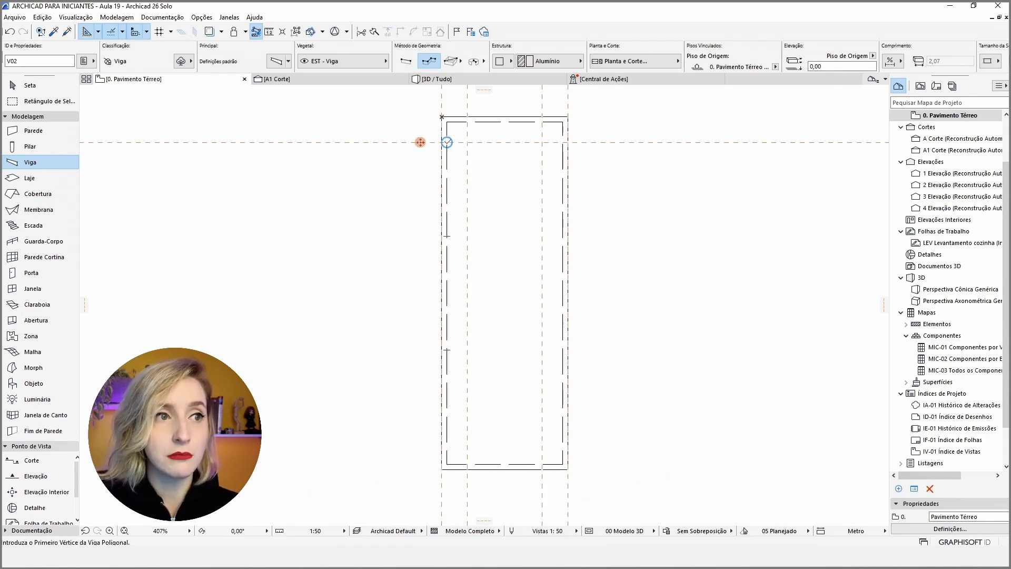
left_click(447, 143)
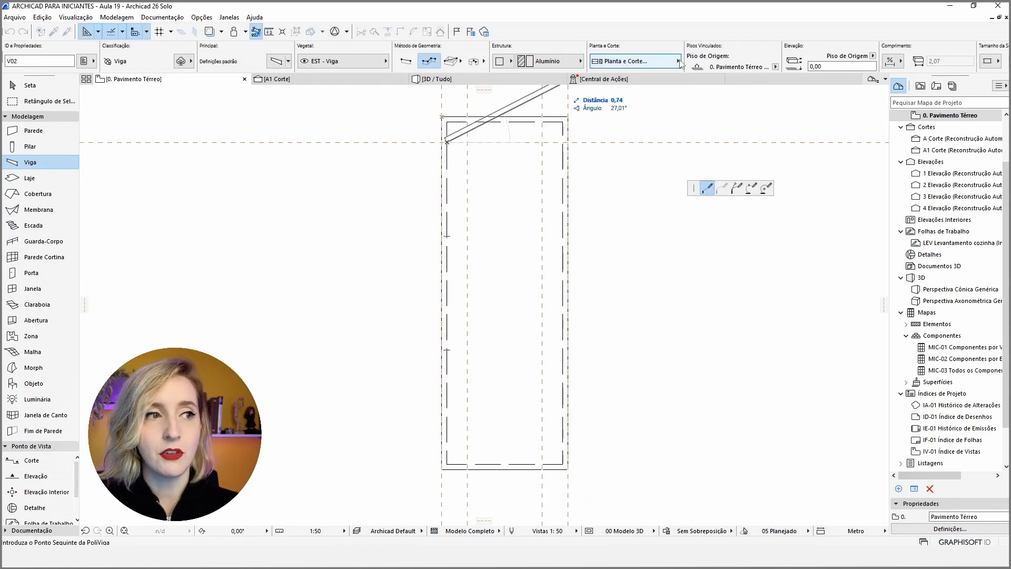
key("Escape")
scroll(773, 68, "down", 3)
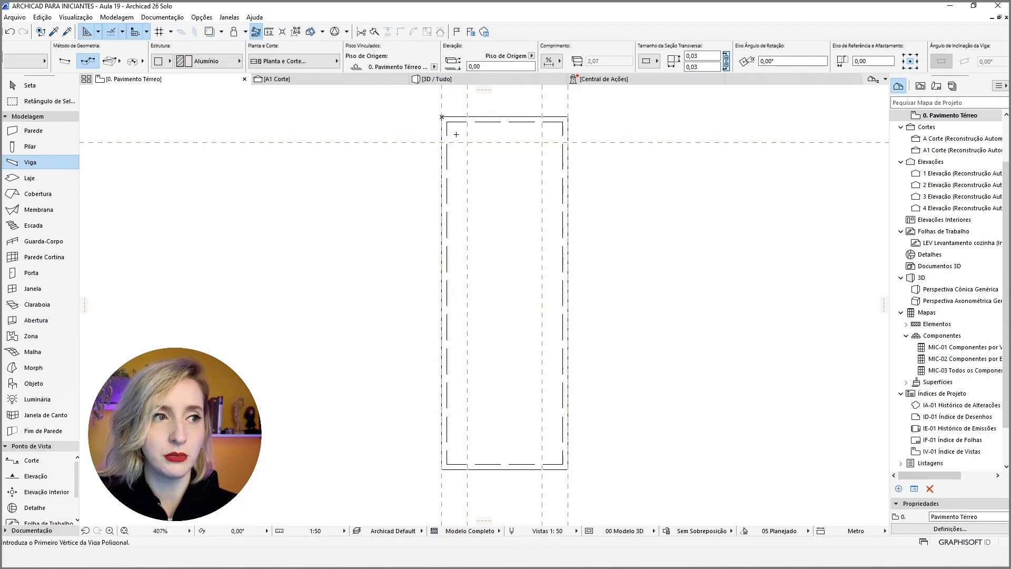
Draw a chained beam from the left frame beam along the top guide, diagonally at 45° to the right inner guide, and down to the bottom frame beam.
left_click(447, 142)
left_click(467, 142)
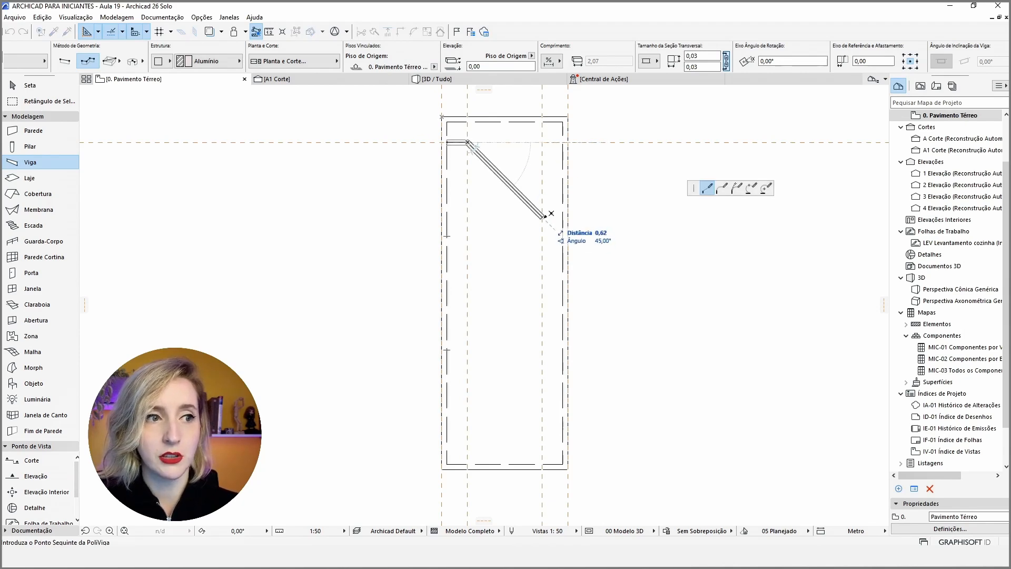
left_click(542, 218)
double_click(542, 465)
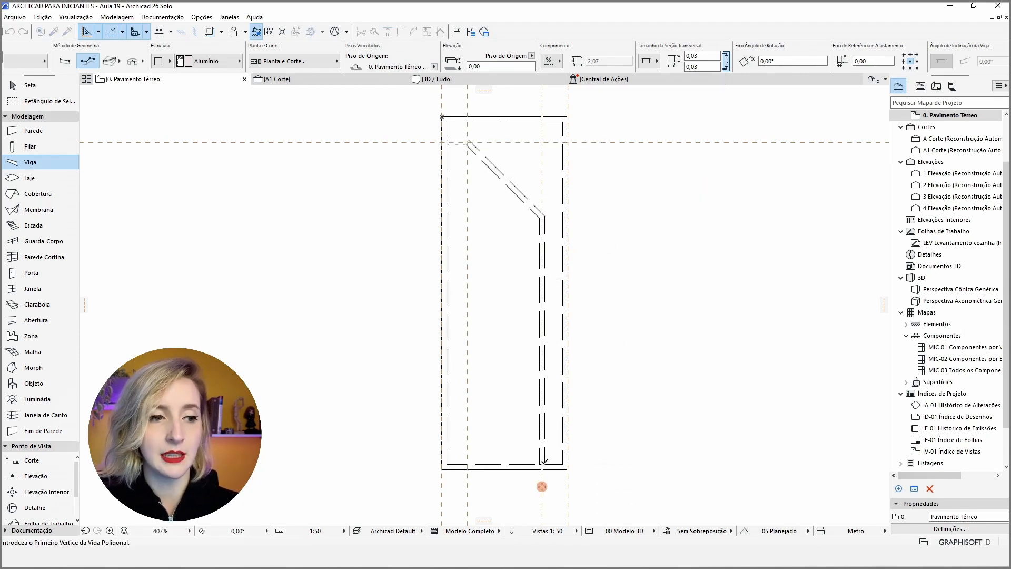
key("Escape")
Suspend grouping and curve the diagonal beam segment outward into an arc of about 0,45 m radius, tangent to its neighbours.
left_click(505, 182)
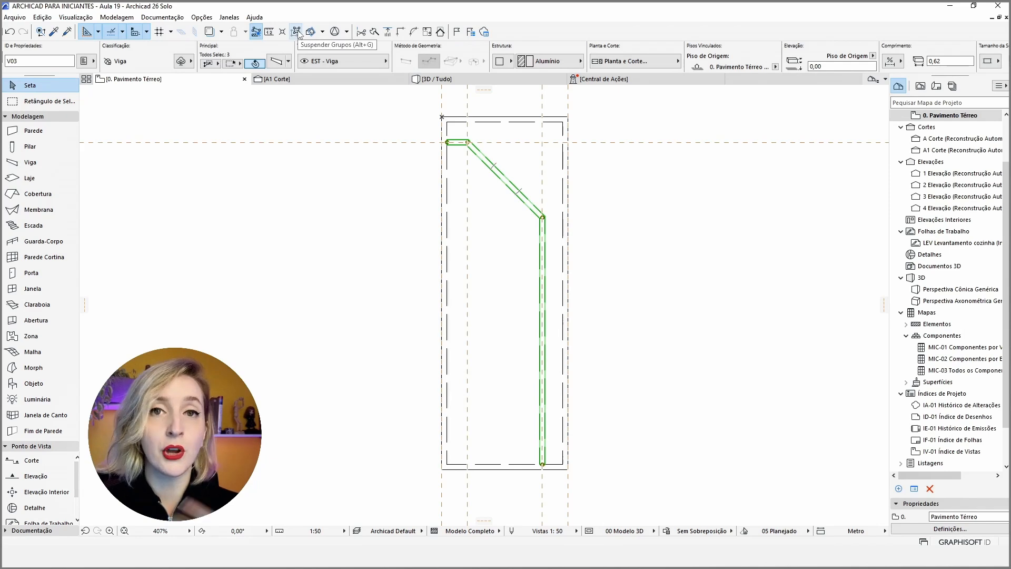
key("Escape")
left_click(505, 179)
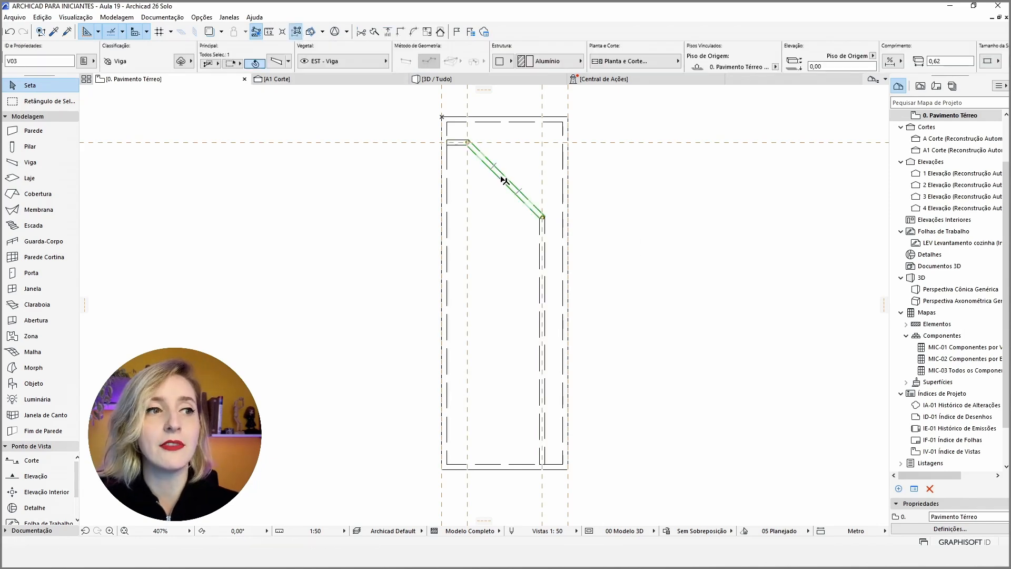
left_click(501, 175)
left_click(722, 189)
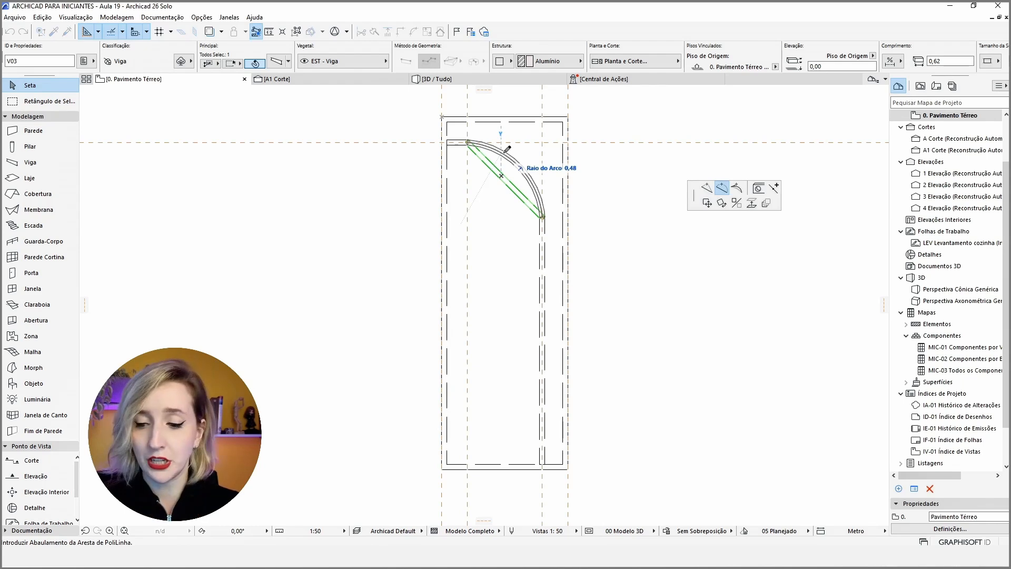
left_click(522, 164)
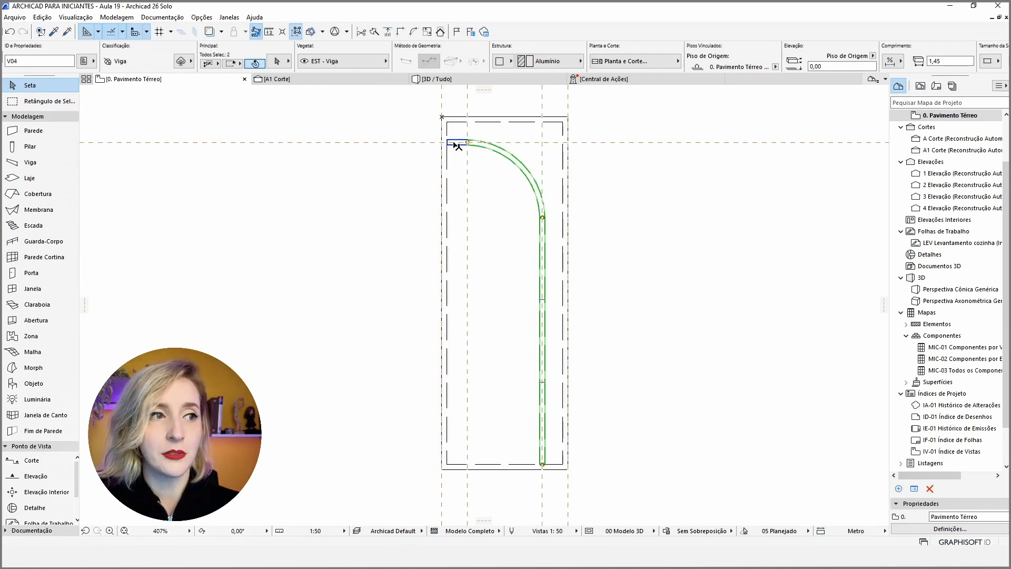
Select the short, curved and long vertical beam segments together and offset a copy of them inward by about 0,30 m.
left_click(457, 142, "shift")
left_click(520, 163)
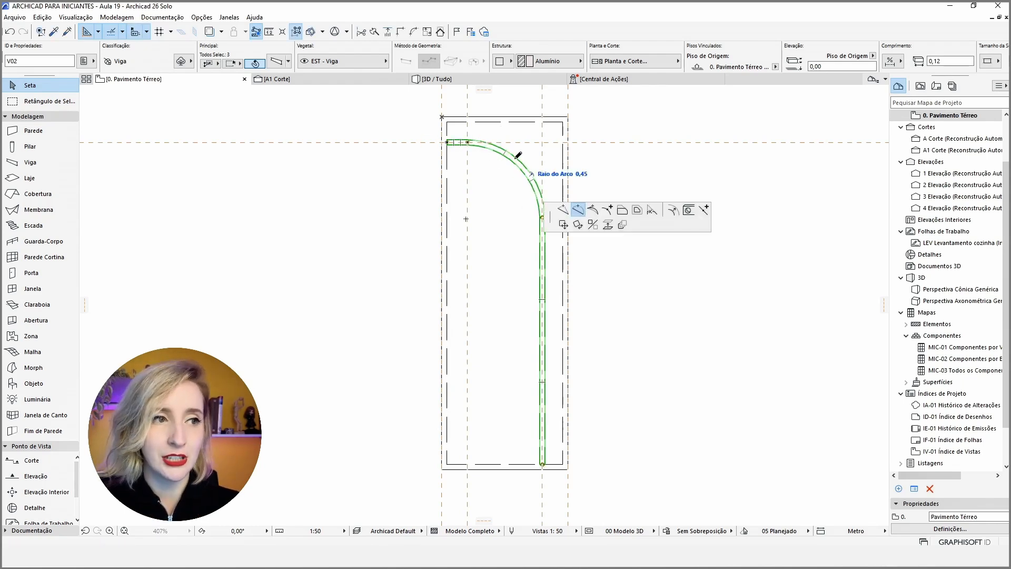
left_click(540, 209)
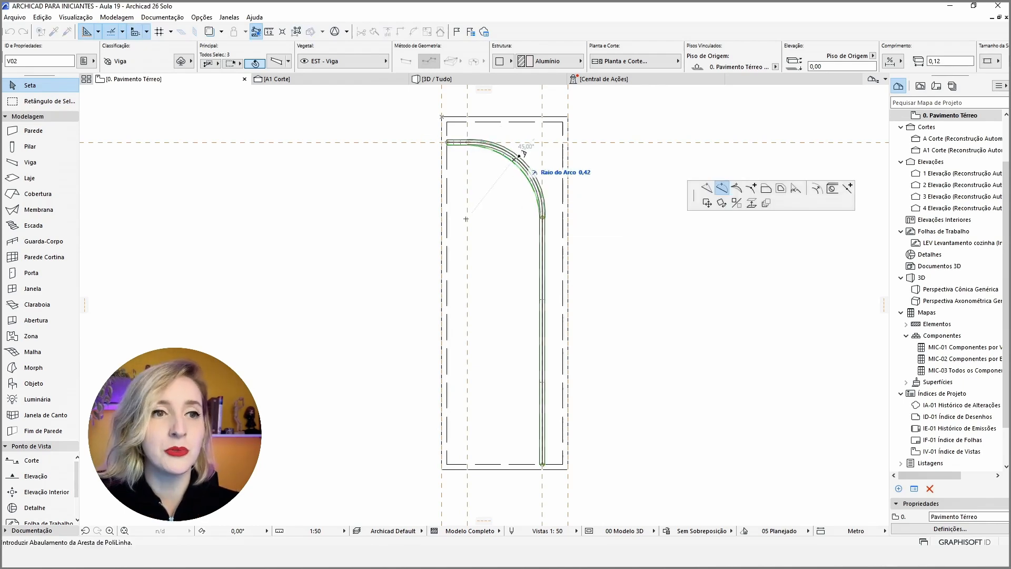
left_click(781, 188)
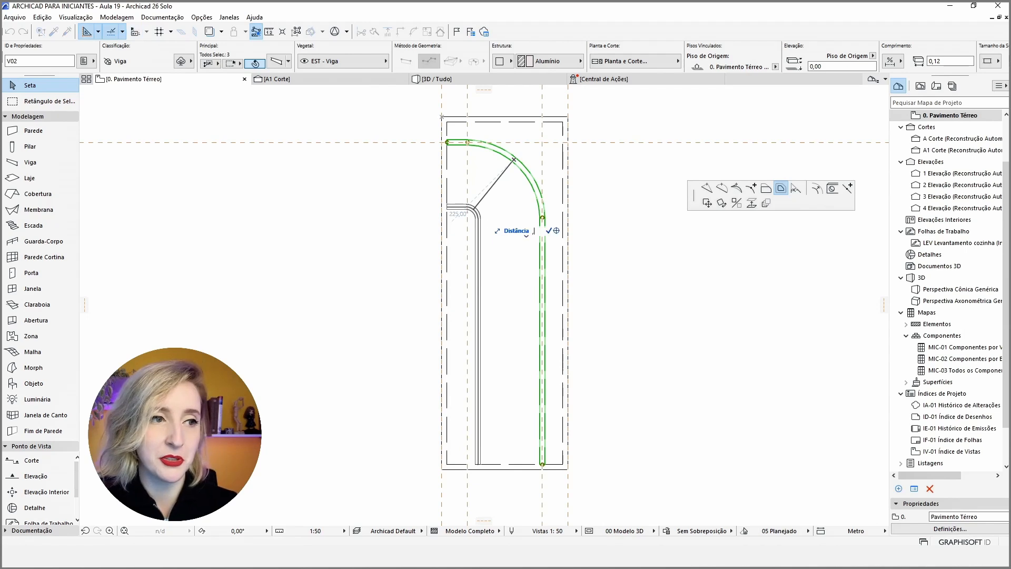
left_click(483, 215)
left_click(598, 237)
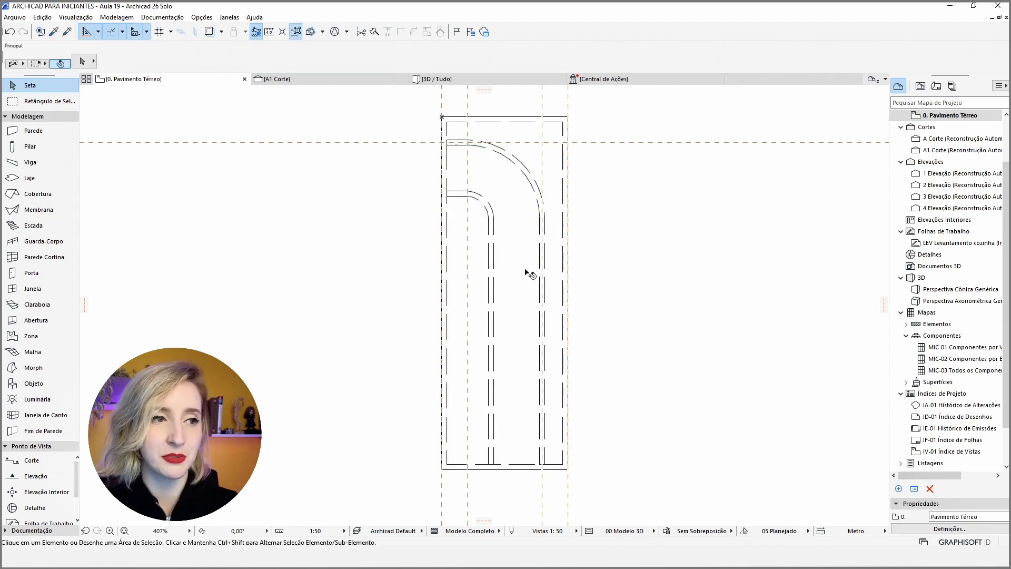
Draw a horizontal beam across the leaf between the lower-third points of the two side frame beams.
left_click(540, 286, "alt")
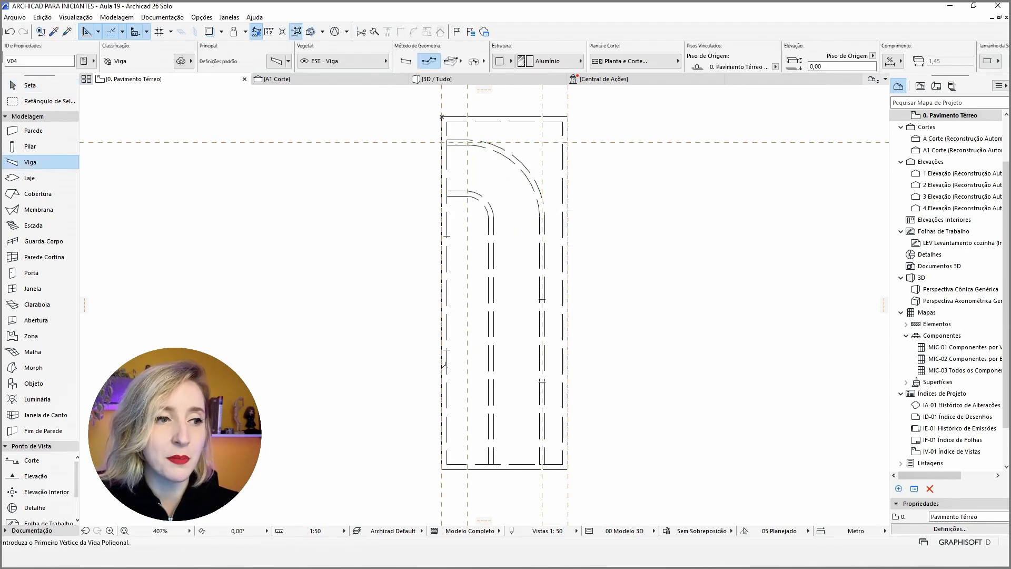
left_click(446, 350)
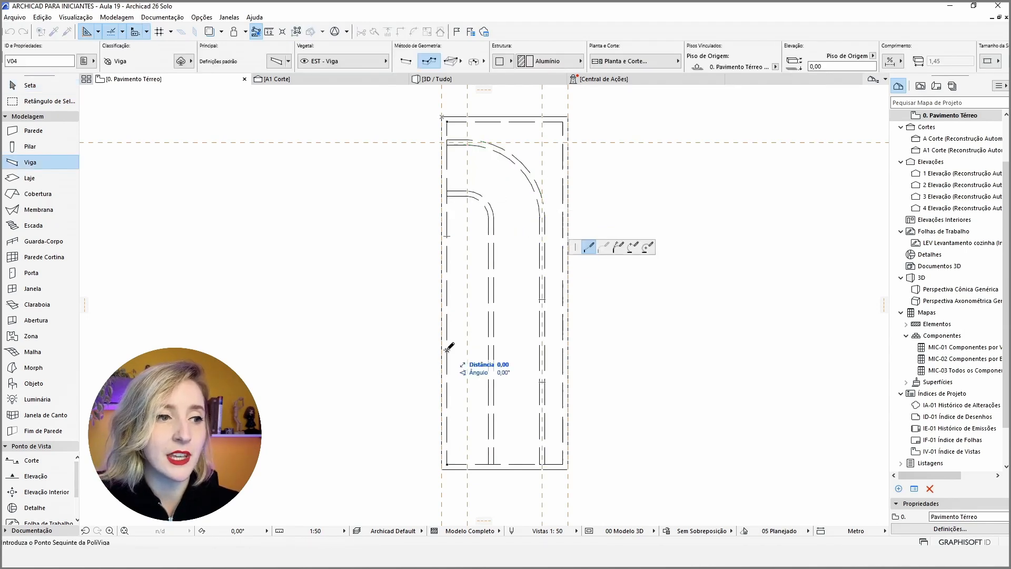
double_click(563, 350)
key("Escape")
Select the whole door leaf, show it in 3D and delete the base slab beneath the beams.
scroll(488, 326, "down", 2)
left_click_drag(602, 468, 404, 159)
key("F5")
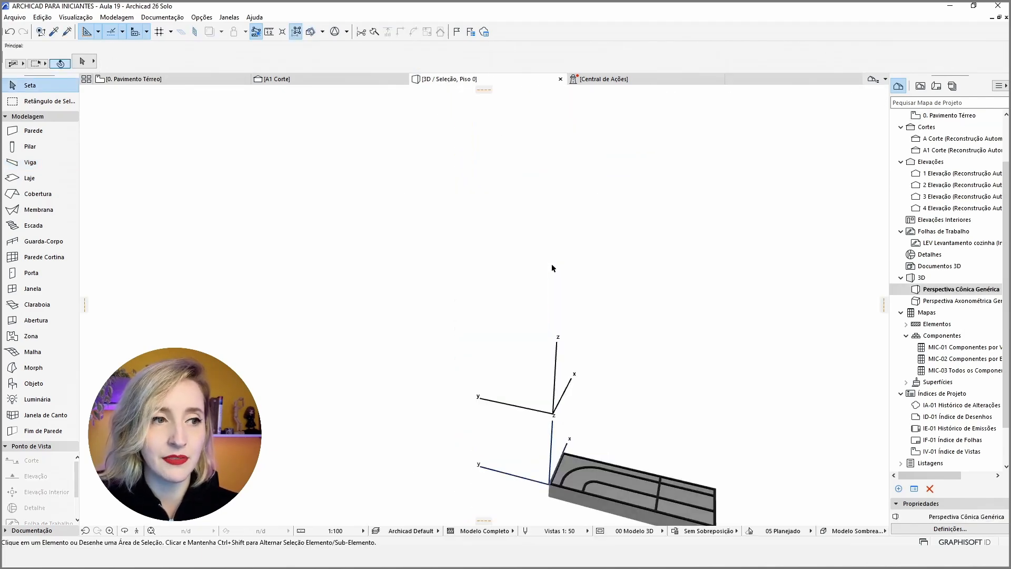
middle_click_drag(732, 374, 532, 348, "shift")
left_click(448, 354)
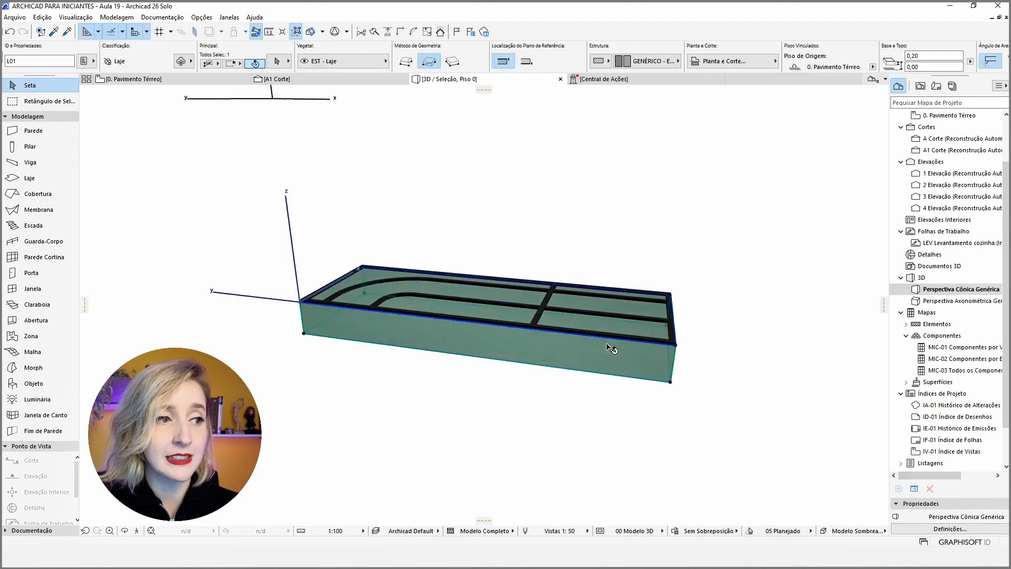
middle_click_drag(612, 350, 383, 225, "shift")
key("Delete")
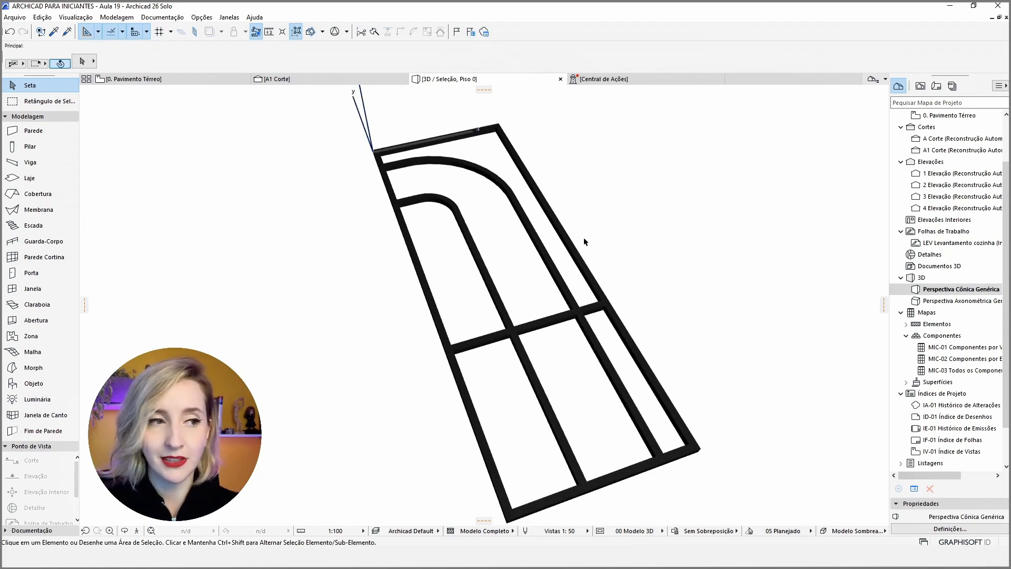
Return to the ground floor plan and set the Slab tool's building material to Vidro.
left_click(192, 82)
key("Escape")
scroll(517, 285, "up", 2)
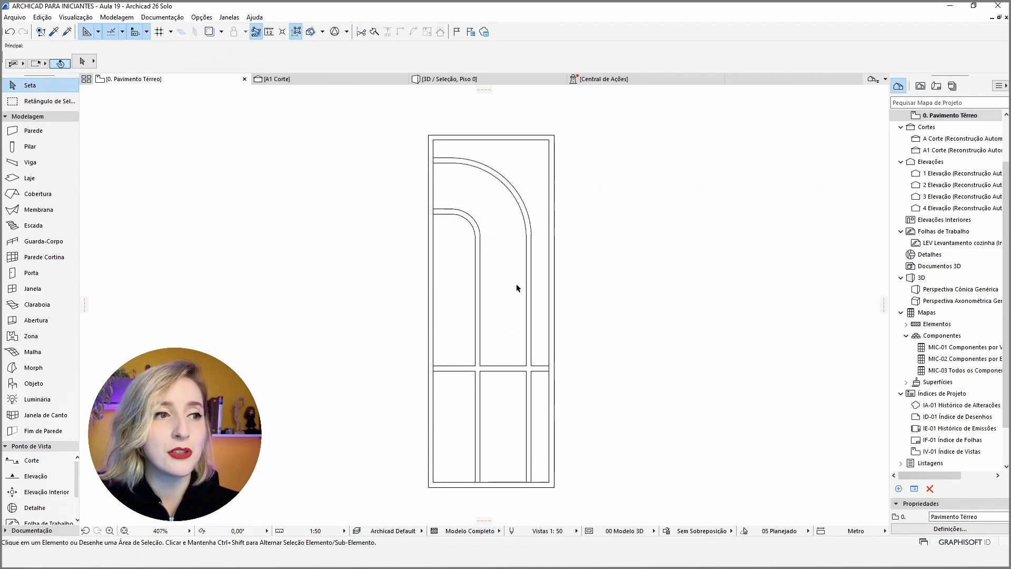
left_click(30, 178)
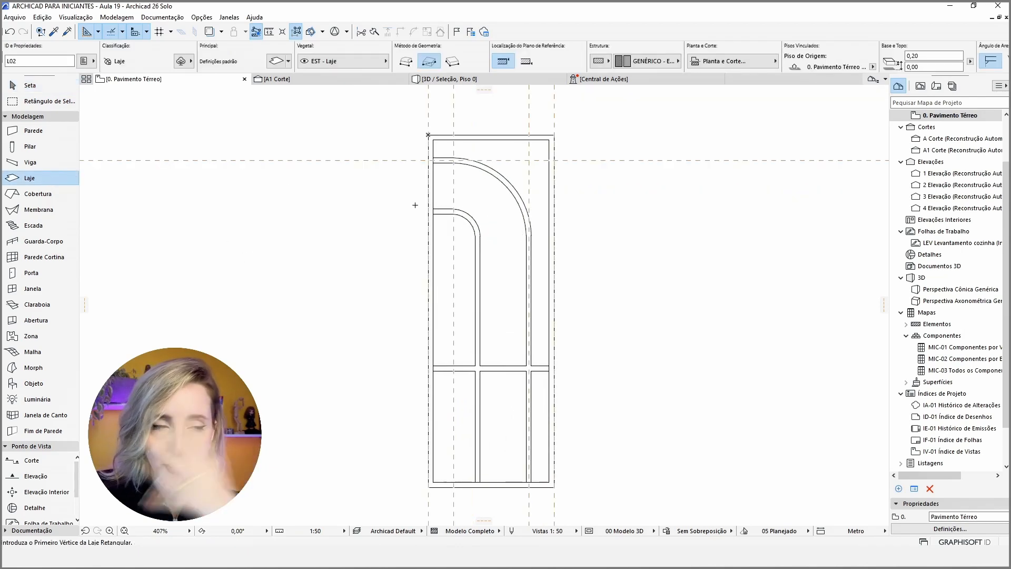
left_click(646, 61)
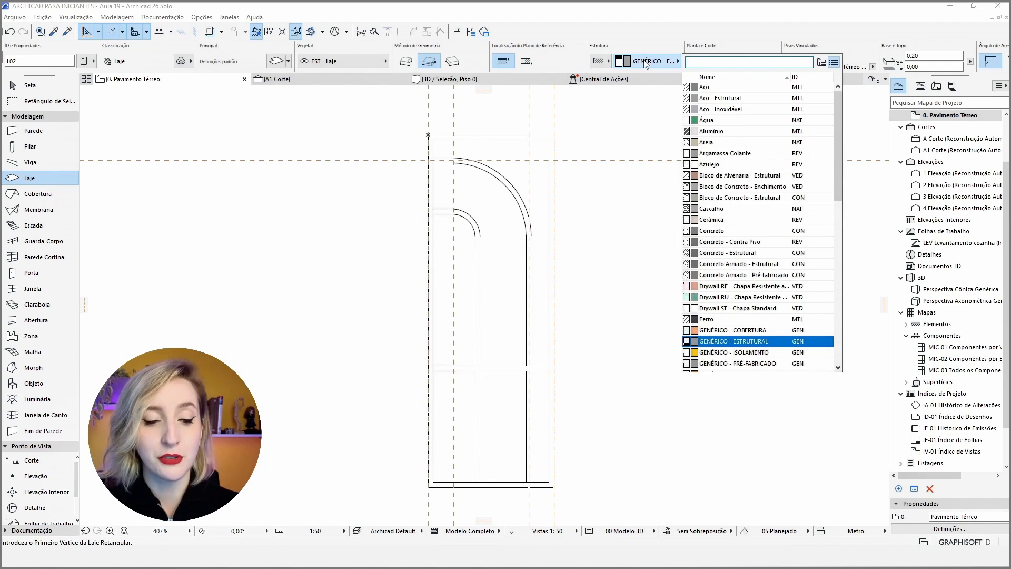
type("vidr")
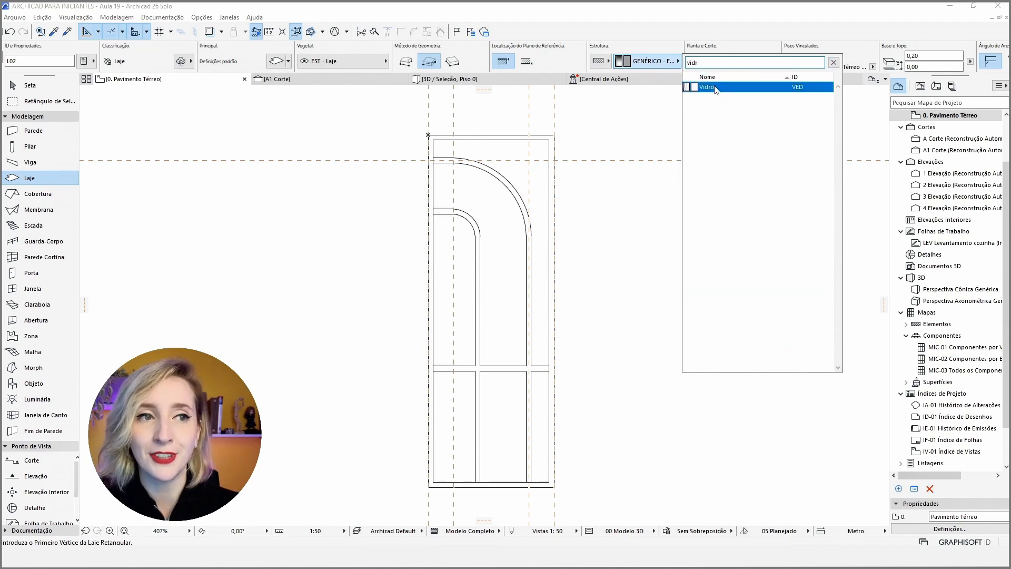
left_click(703, 87)
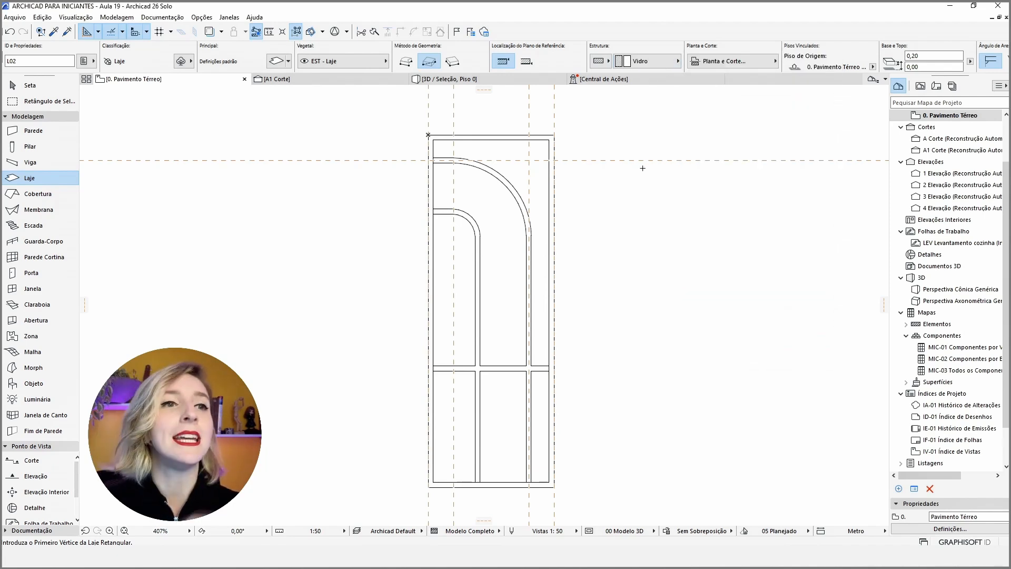
Set the glass slab's thickness to 0,01 m and clear the guide lines from the plan.
left_click(800, 55)
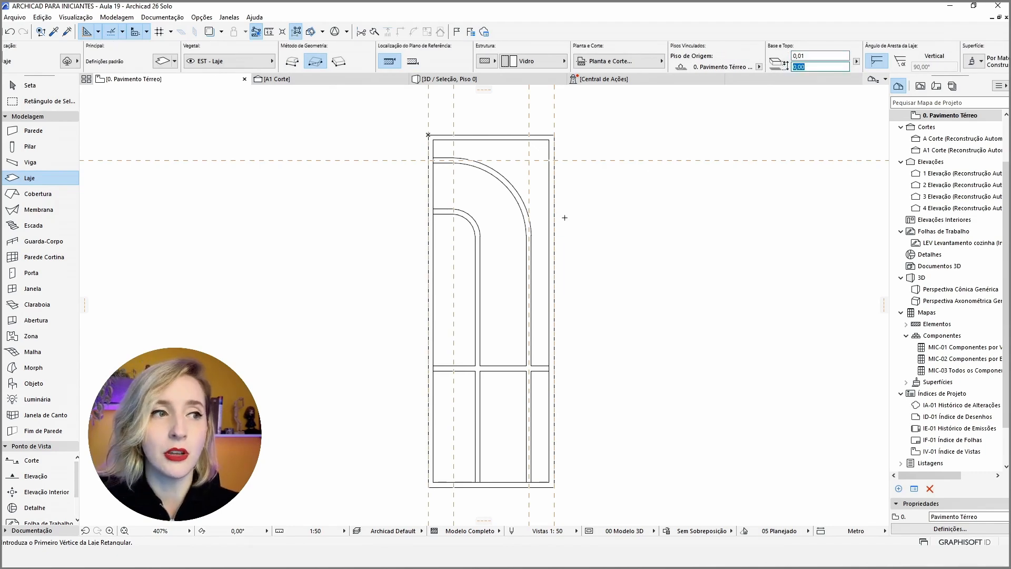
middle_click_drag(565, 219, 573, 198)
mouse_move(501, 130)
middle_mouse_down()
mouse_move(502, 145)
mouse_move(516, 133)
middle_mouse_up()
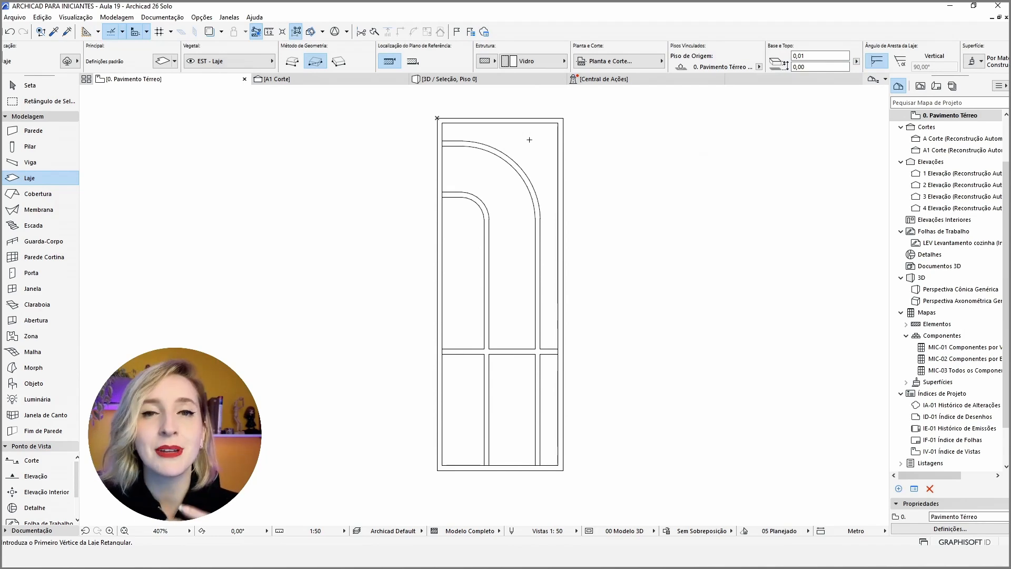
Fill the openings between the door's beams with glass slabs using the Magic Wand.
key("space")
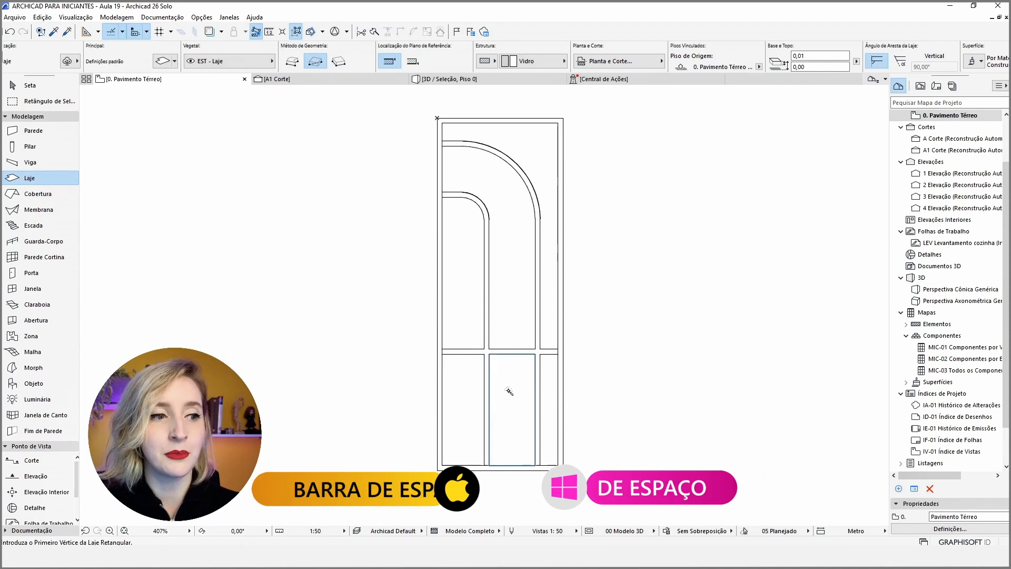
key("Escape")
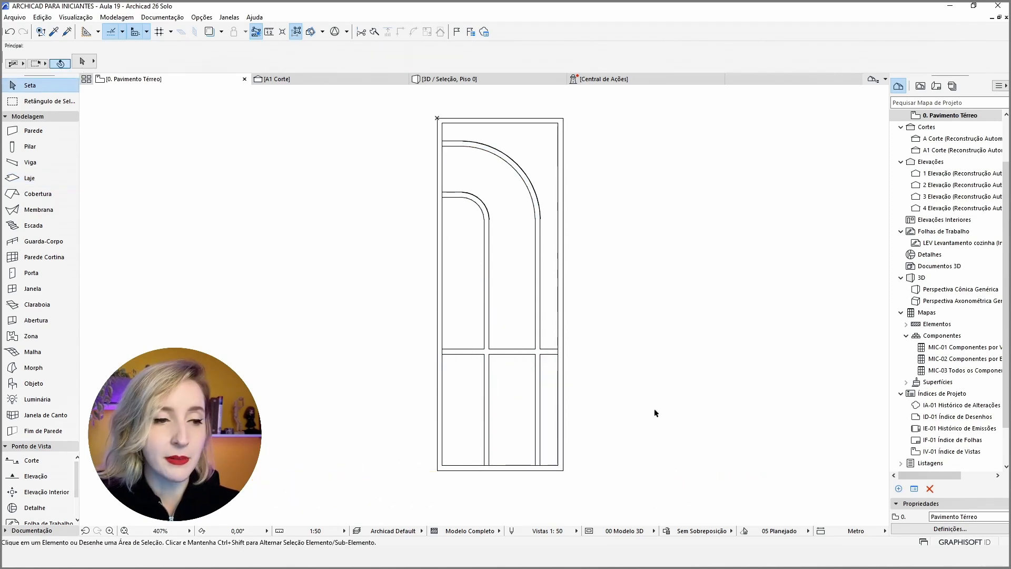
Select the whole door leaf, including beams and glass slabs, in the plan and show only the selection in 3D.
left_click(602, 478)
left_click(378, 99)
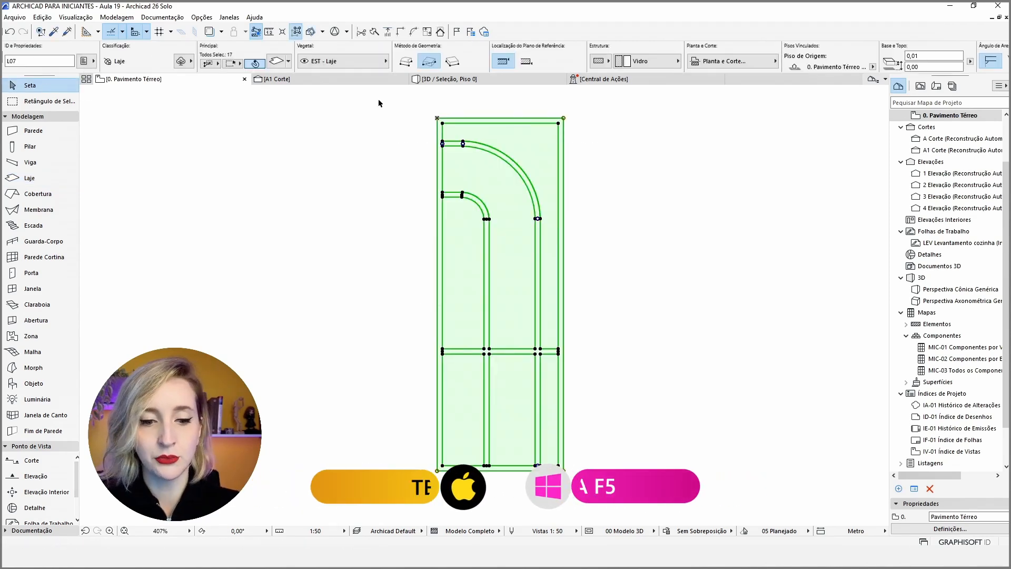
key("F5")
scroll(621, 246, "down", 2)
middle_click_drag(279, 311, 376, 254, "shift")
Select all the glass slabs and enable linked surface overrides for their top, edge and bottom faces.
left_click(634, 222, "shift")
left_click(570, 220, "shift")
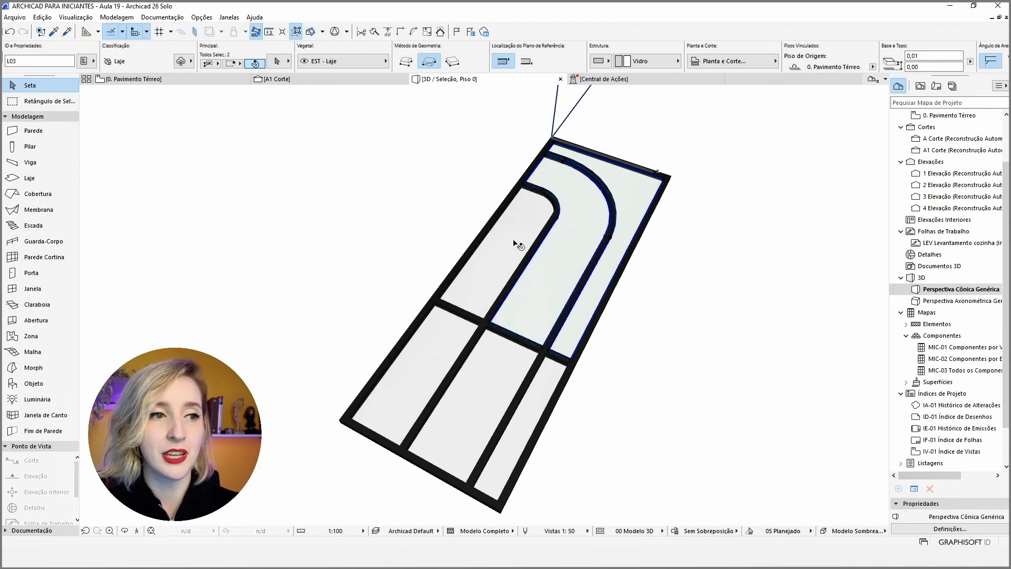
left_click(452, 359, "shift")
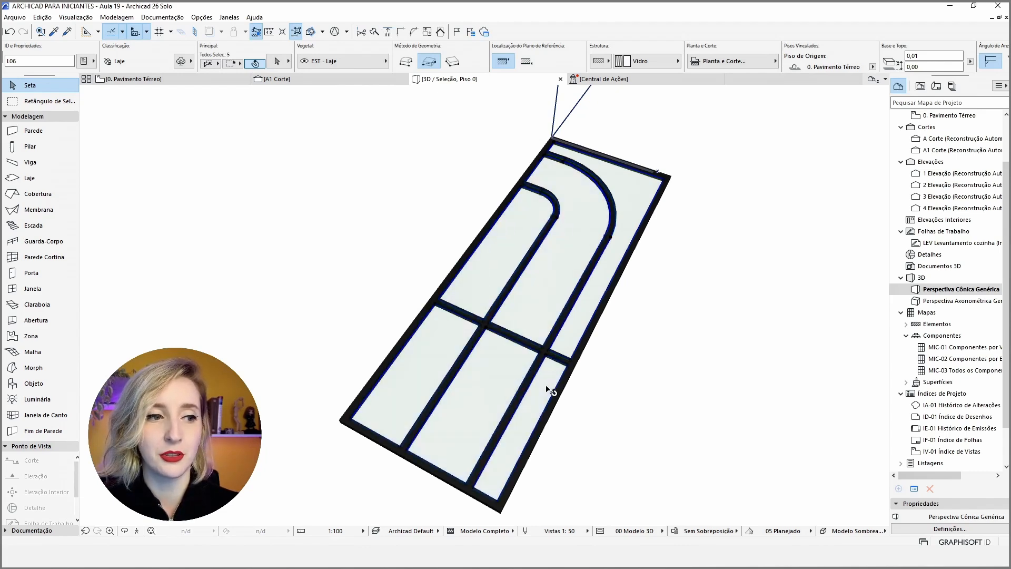
scroll(798, 67, "down", 4)
left_click(866, 64)
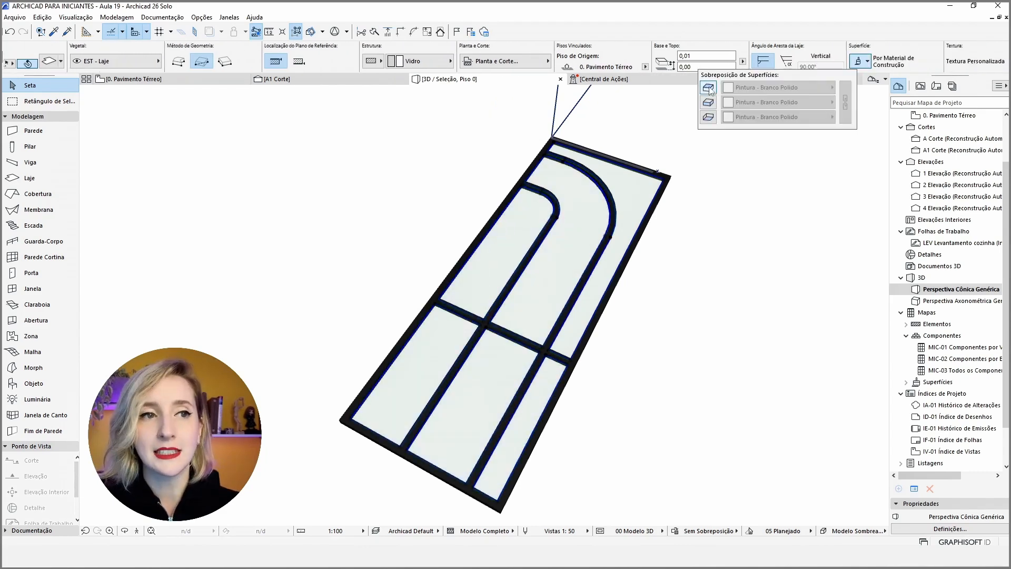
left_click(709, 89)
left_click(709, 103)
left_click(709, 117)
left_click(846, 96)
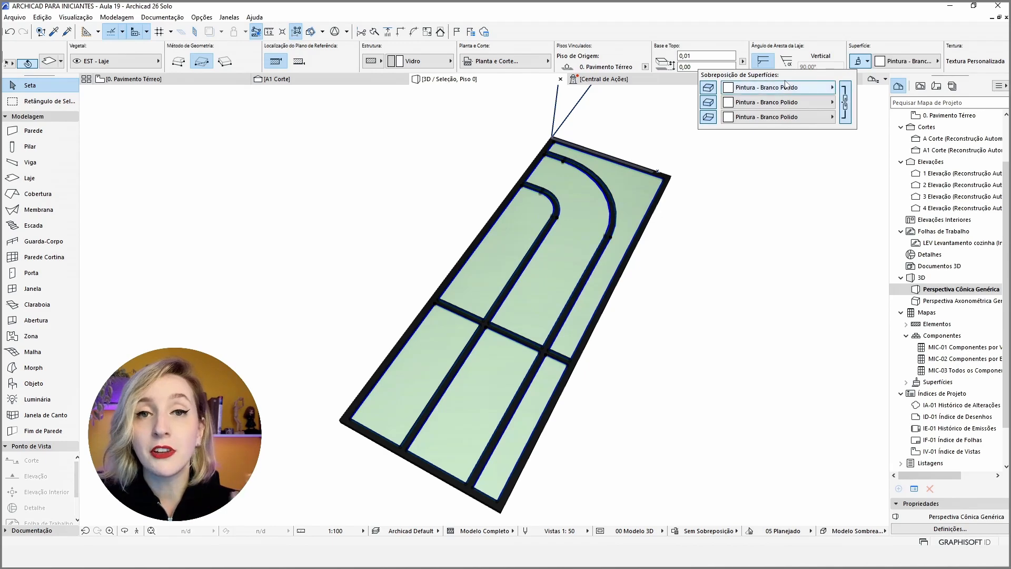
Set the override surface of all the glass slabs' faces to Vidro - Cetin.
left_click(790, 87)
scroll(612, 272, "down", 2)
scroll(613, 272, "down", 15)
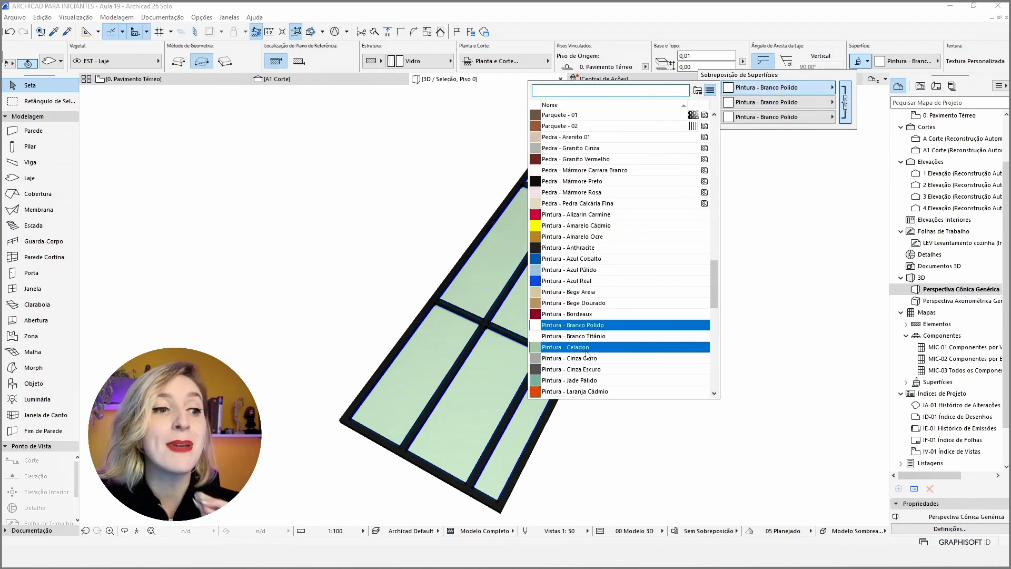
scroll(591, 339, "down", 3)
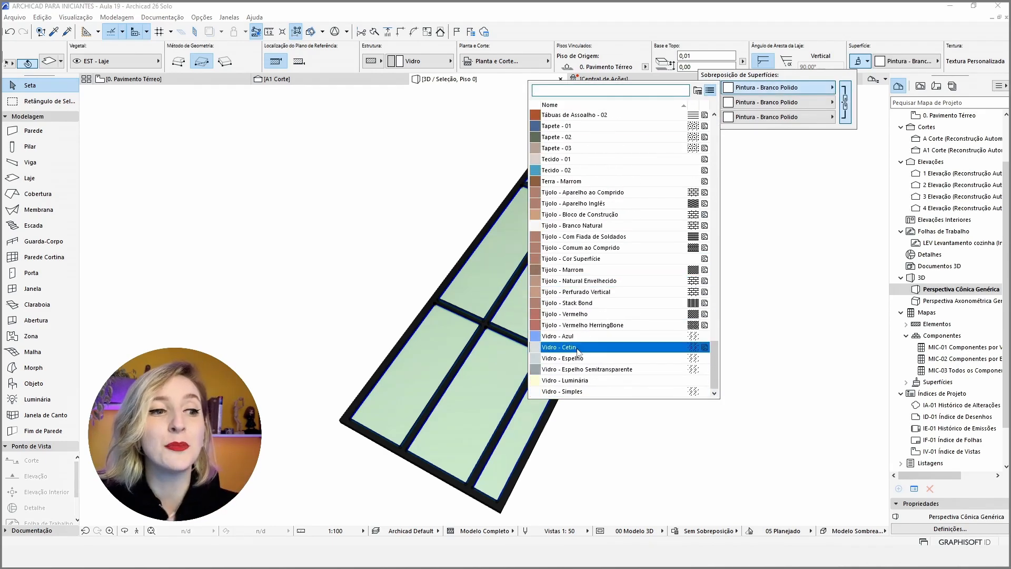
left_click(580, 347)
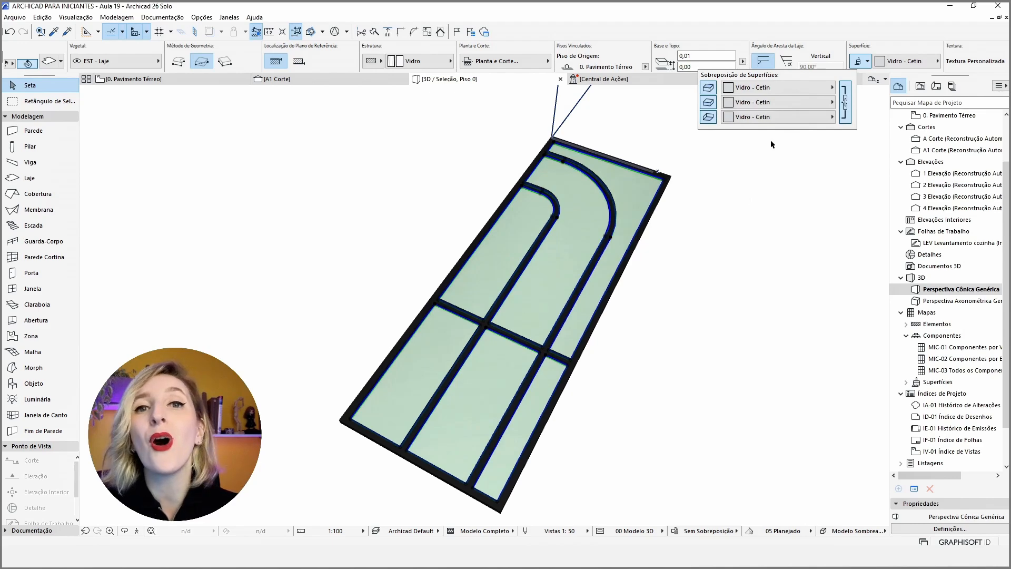
Deselect the glass slabs in 3D and return to the Pavimento Térreo floor plan.
left_click(729, 213)
left_click_drag(479, 365, 605, 324)
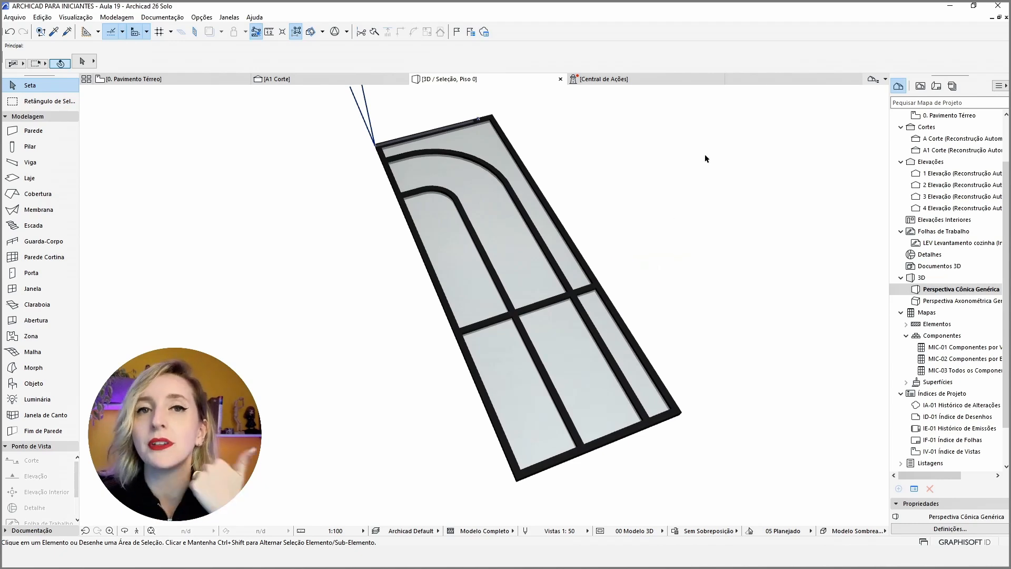
left_click(159, 79)
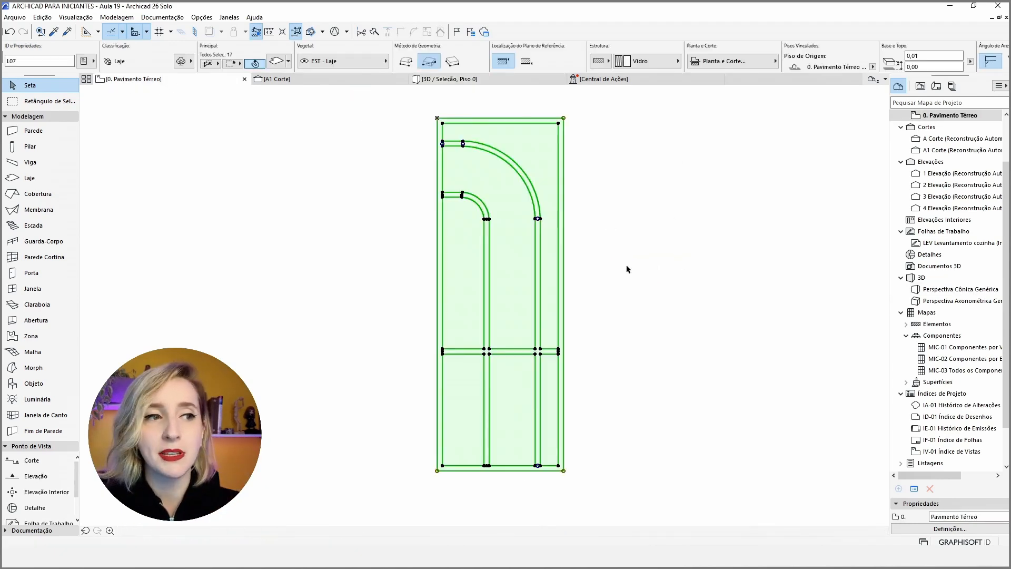